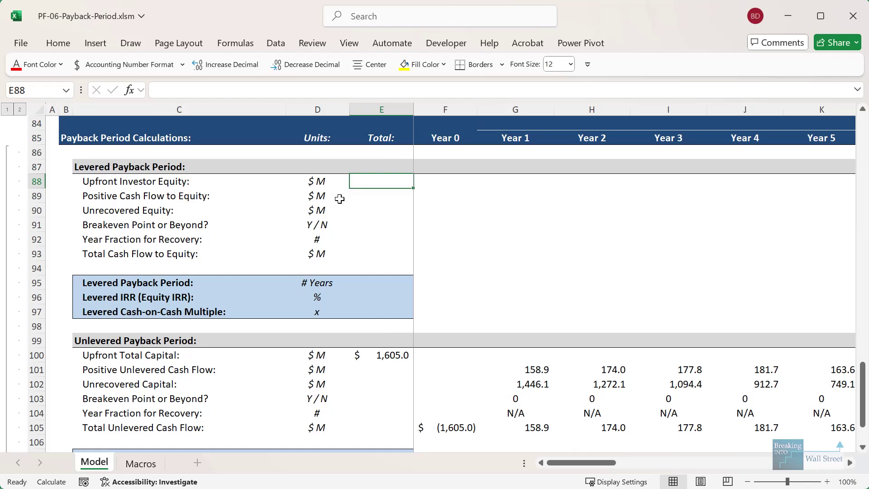
Link the Upfront Investor Equity total in E88 to the Investor Equity assumption with =K23
scroll(339, 200, up, 20)
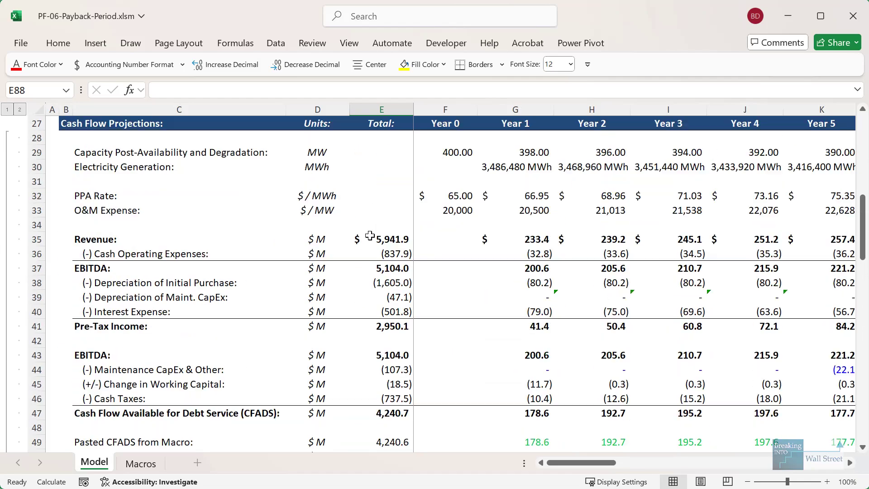
scroll(370, 235, up, 3)
scroll(376, 233, down, 20)
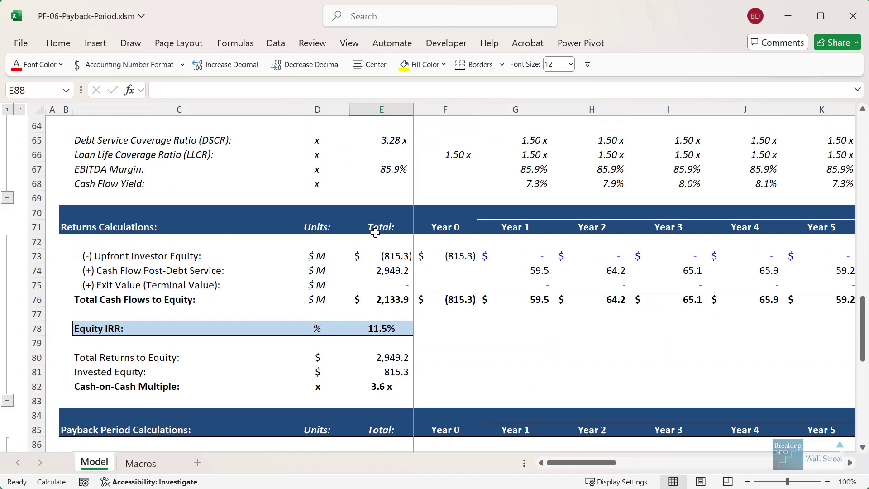
scroll(379, 232, up, 1)
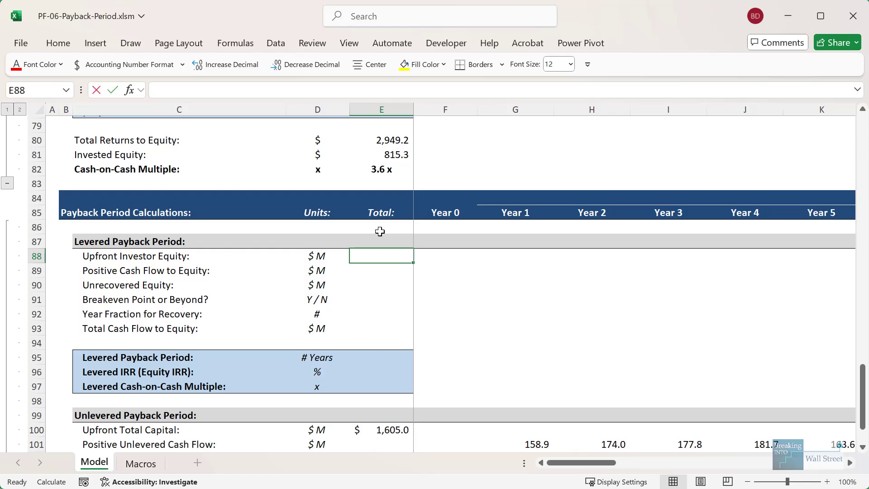
text(=)
key(Escape)
text(=)
scroll(425, 249, up, 2)
scroll(427, 249, up, 20)
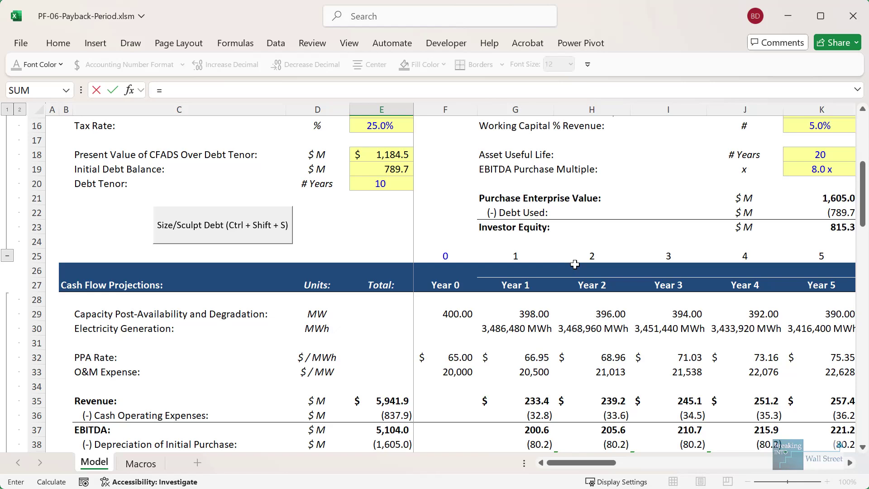
click(787, 281)
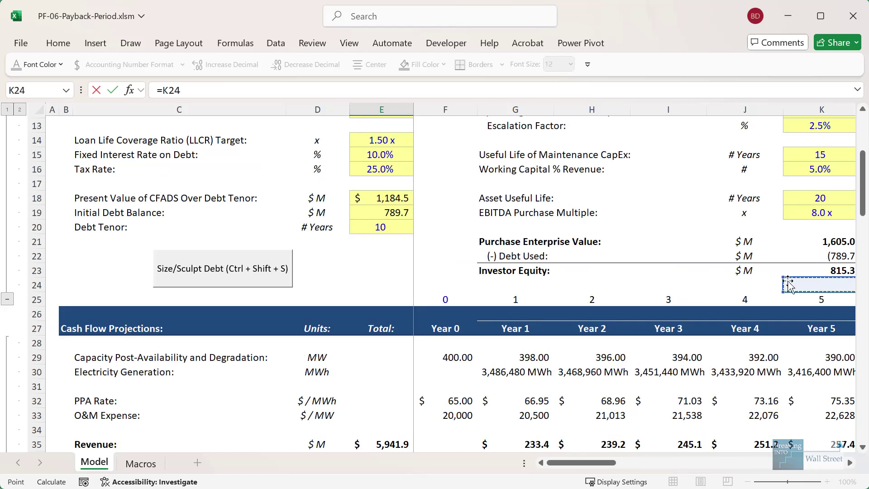
scroll(787, 281, right, 2)
key(Left)
key(Left)
key(Left)
key(Left)
key(Right)
key(Right)
key(Right)
key(Up)
key(Right)
key(Return)
scroll(669, 289, down, 3)
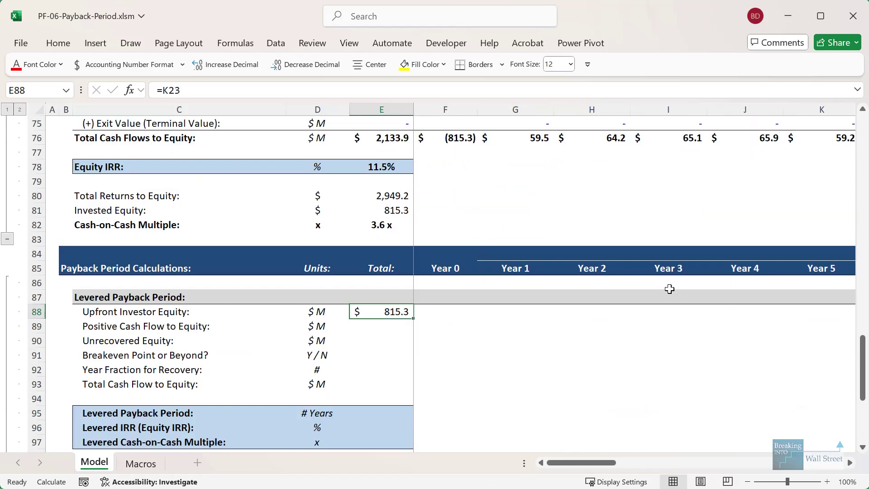
Link the Year 1 Positive Cash Flow to Equity in G89 to Total Cash Flows to Equity with =G76
key(Down)
key(Right)
key(Right)
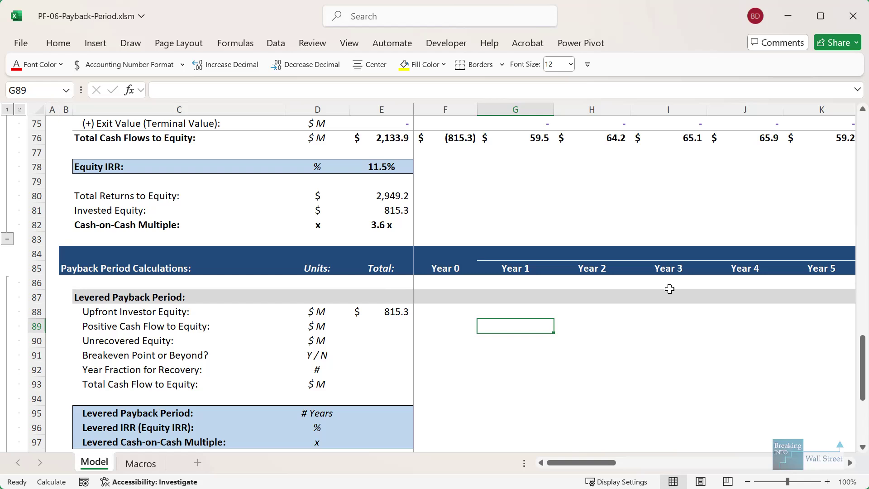
scroll(670, 289, up, 2)
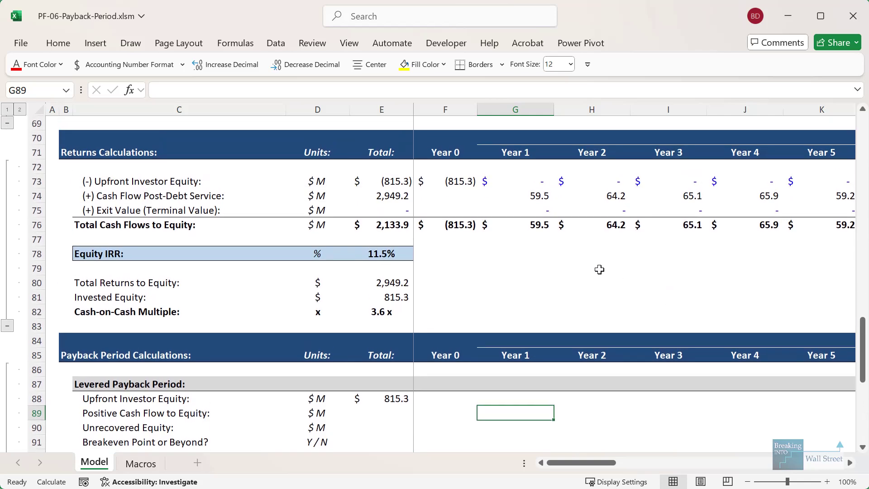
text(=)
click(549, 229)
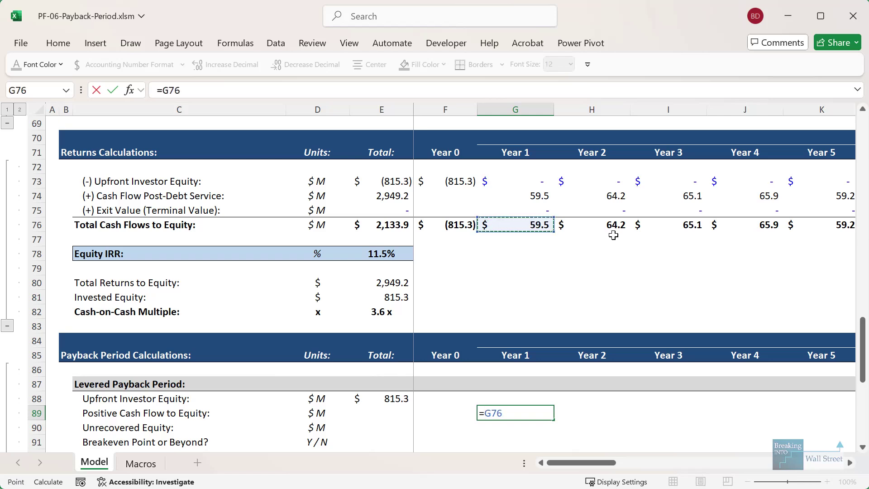
key(ctrl+Return)
Copy the Year 1 Positive Cash Flow to Equity formula across row 89 through Year 20
key(ctrl+c)
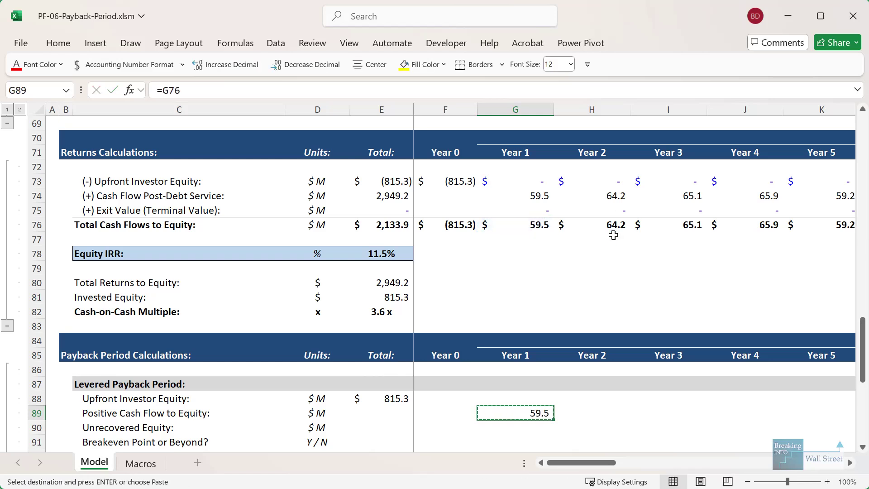
key(shift+Right)
key(shift+Right)
key(shift+Right)
key(shift+Right)
key(shift+Right)
key(shift+Right)
key(shift+Right)
key(shift+Right)
key(shift+Right)
key(shift+Right)
key(shift+Right)
key(shift+Right)
key(shift+Right)
key(shift+Right)
key(shift+Right)
key(shift+Right)
key(shift+Right)
key(shift+Right)
key(shift+Right)
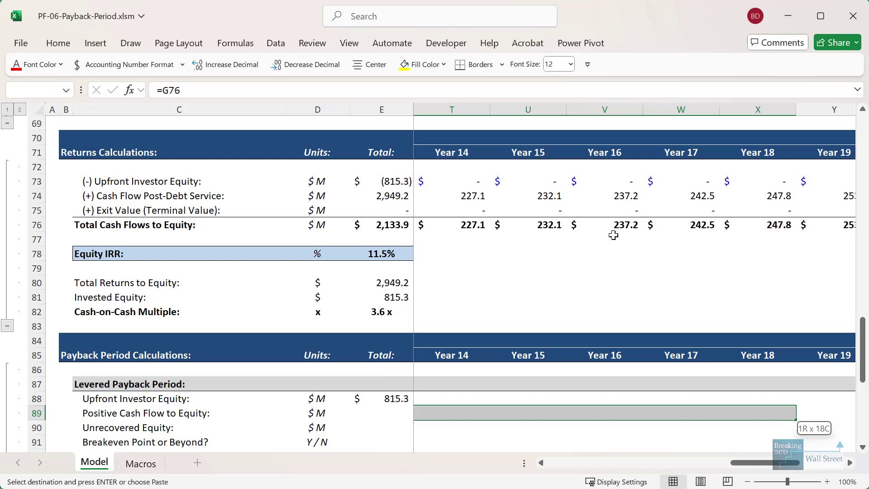
key(ctrl+alt+v)
key(Return)
key(shift+BackSpace)
Write the Year 1 Unrecovered Equity formula in G90 as =$E88-SUM(G89:G89), with column E anchored
key(Down)
scroll(613, 234, down, 3)
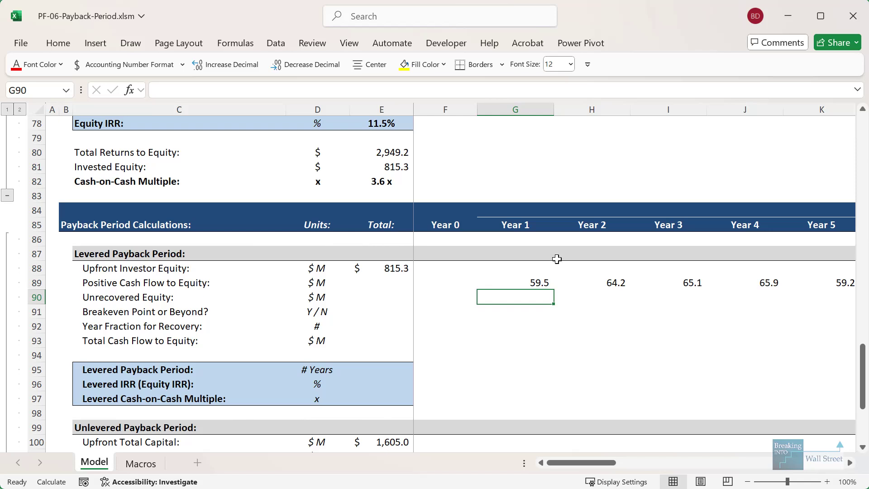
text(=)
key(Left)
key(Left)
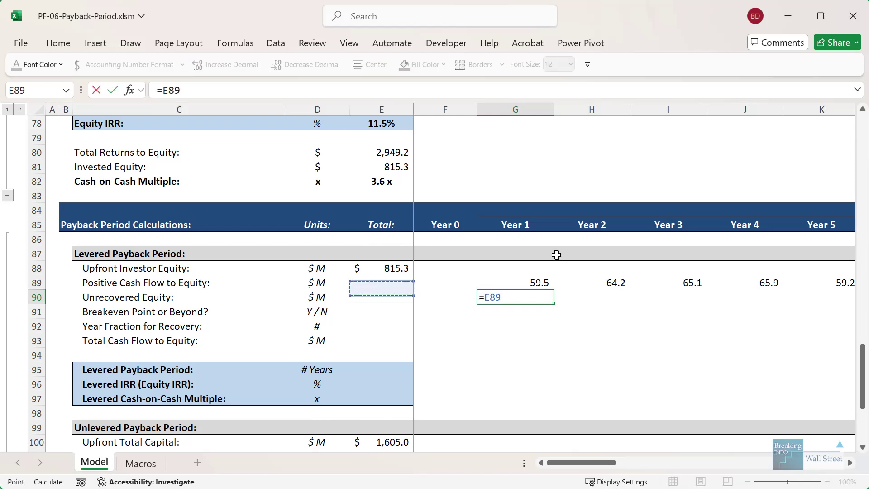
key(Up)
key(Up)
key(F4)
key(F4)
key(F4)
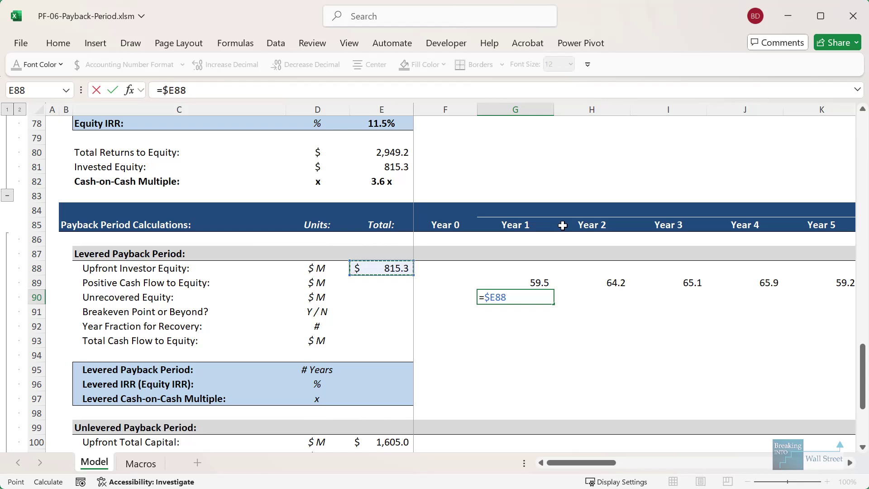
text(-SUM()
key(Up)
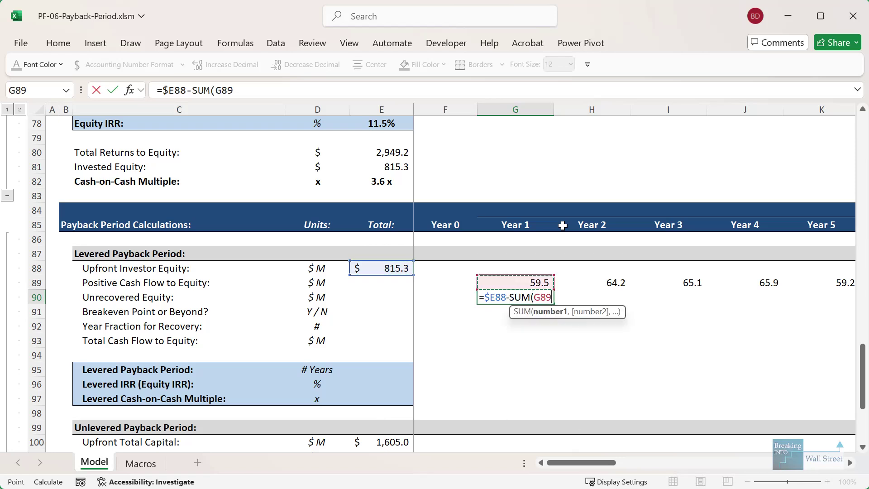
key(F8)
text())
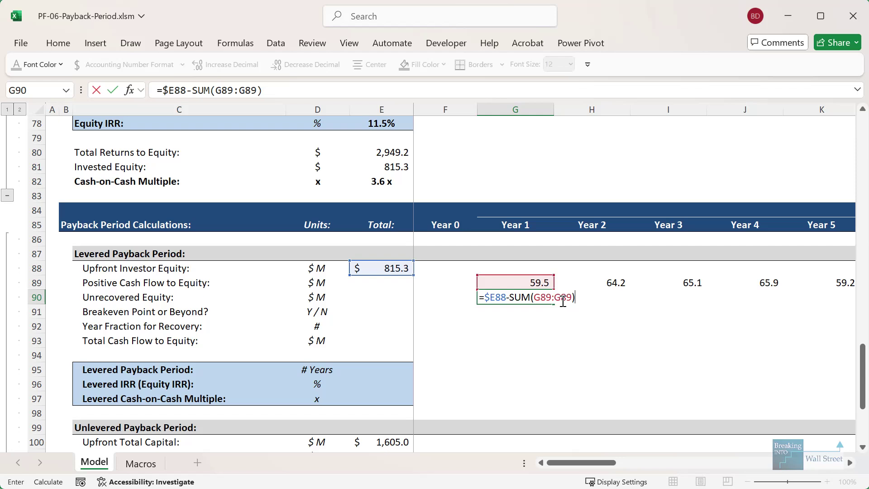
Anchor the column of the first SUM reference so G90 reads =$E88-SUM($G89:G89), and commit the formula
click(541, 296)
key(F4)
key(F4)
key(F4)
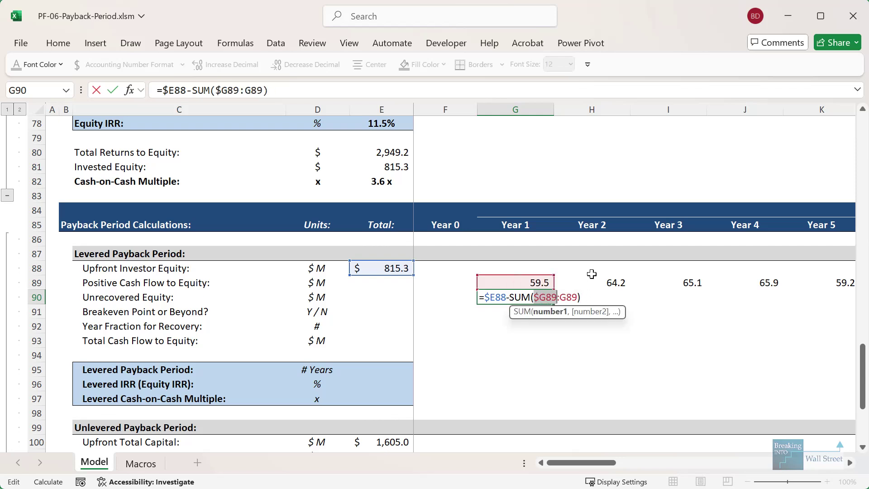
click(557, 294)
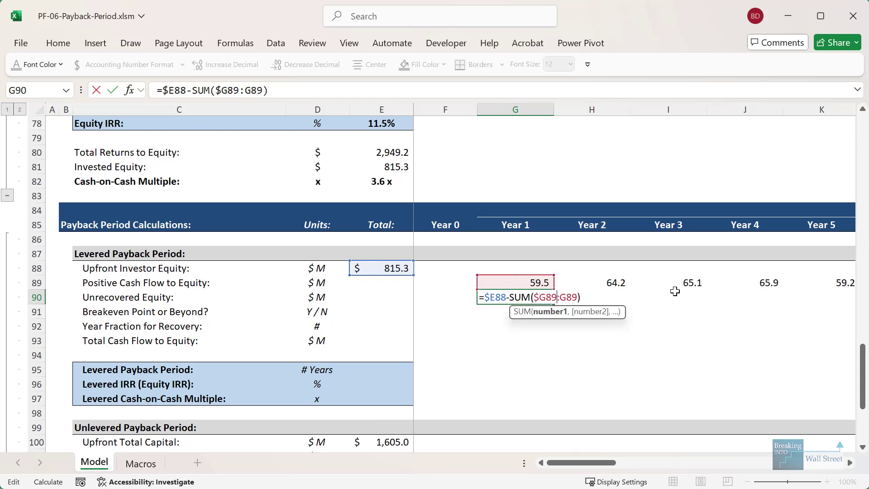
key(ctrl+Return)
Copy the Year 1 Unrecovered Equity formula across row 90 through Year 20, pasting formulas only
key(ctrl+c)
key(Up)
key(ctrl+Right)
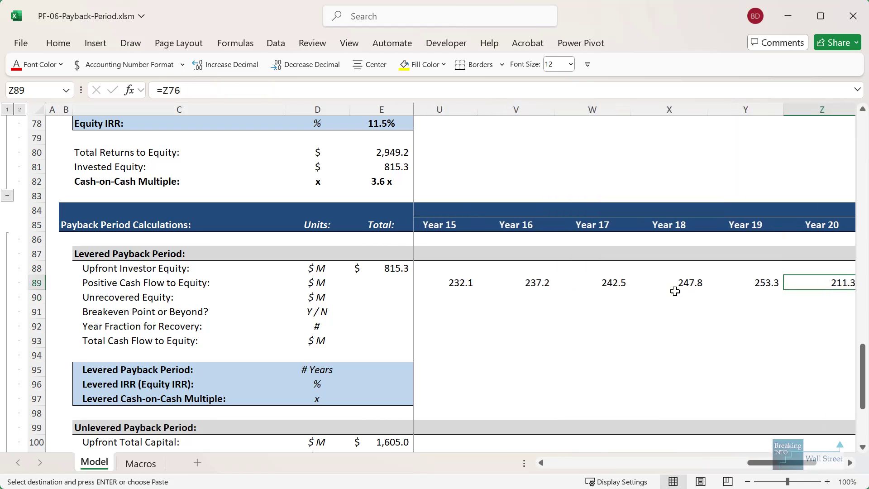
key(Down)
key(ctrl+shift+Left)
key(shift+Right)
key(alt)
key(e)
key(s)
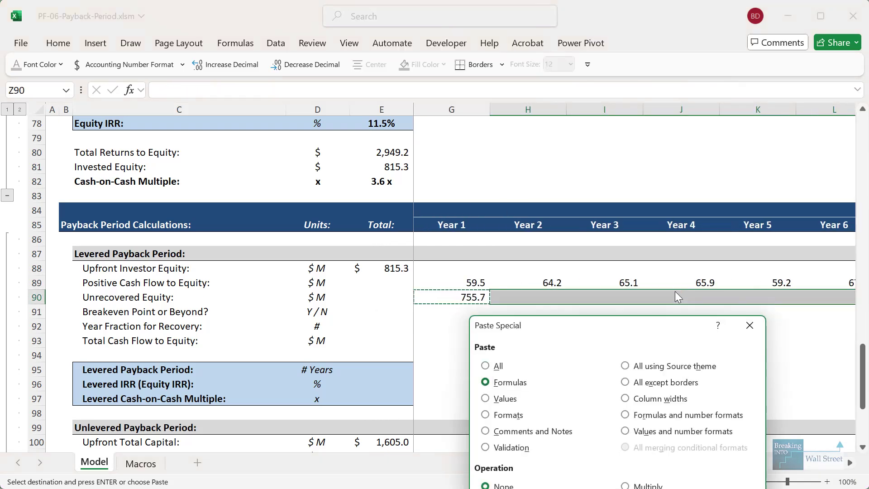
key(f)
key(Return)
key(Escape)
key(ctrl+Right)
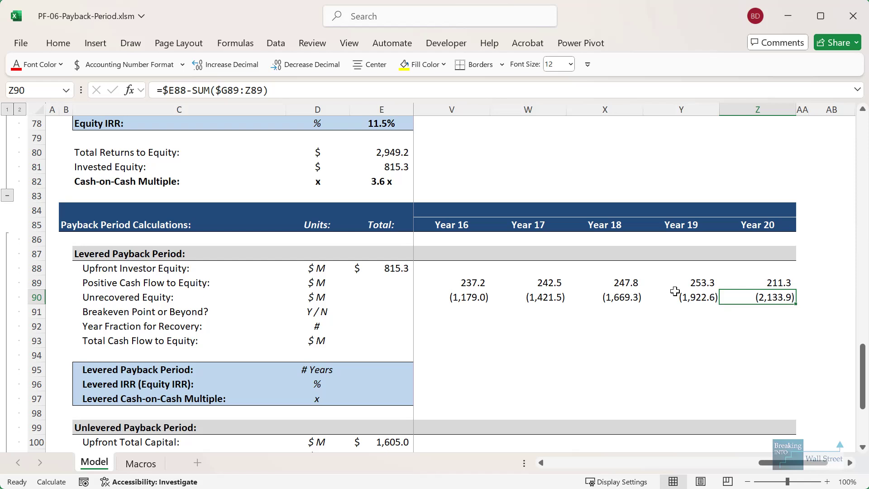
Wrap the Year 1 Unrecovered Equity formula in a zero floor: =MAX(0,$E88-SUM($G89:G89))
drag(430, 281, 807, 332)
drag(769, 462, 558, 469)
click(526, 297)
key(F2)
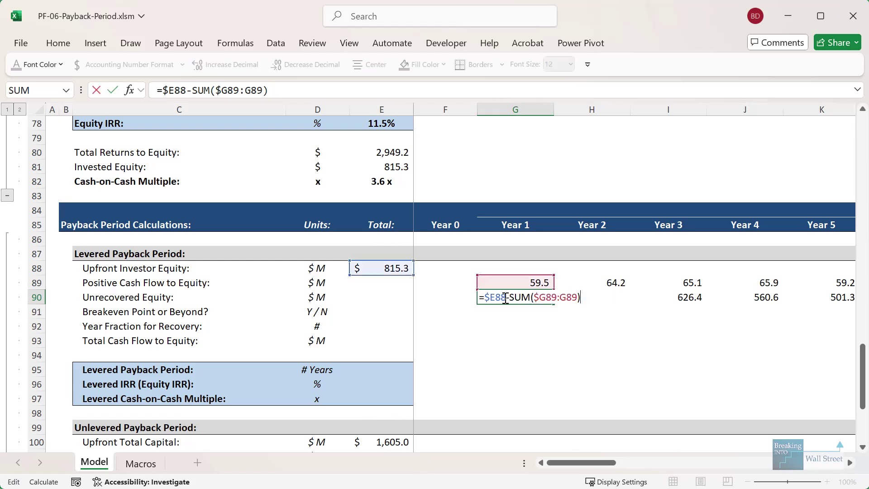
key(Home)
key(Right)
text(MAX(0,)
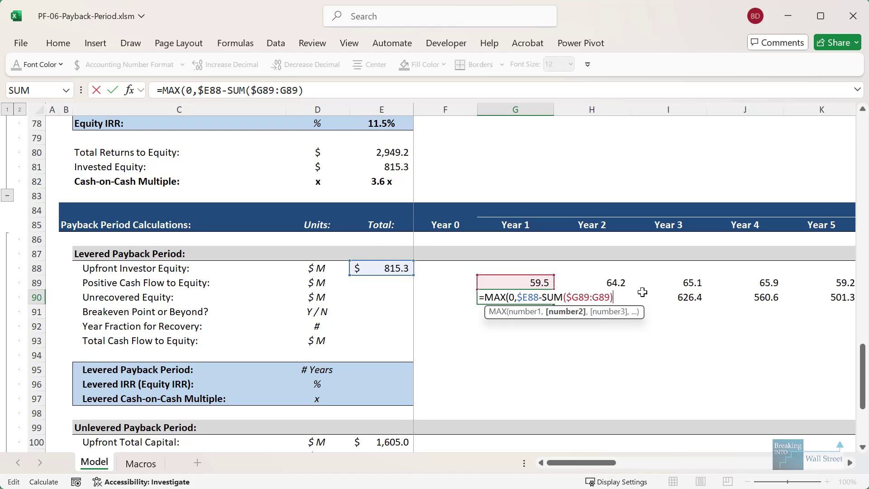
text())
key(ctrl+Return)
Paste the MAX version of the Year 1 Unrecovered Equity formula across row 90 through Year 20, formulas only
key(ctrl+c)
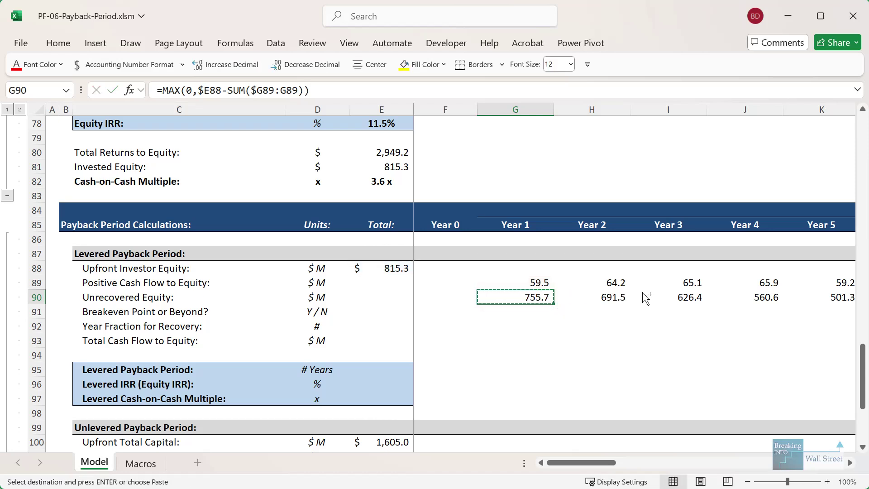
key(ctrl+shift+Right)
key(alt+e)
key(s)
key(f)
key(Return)
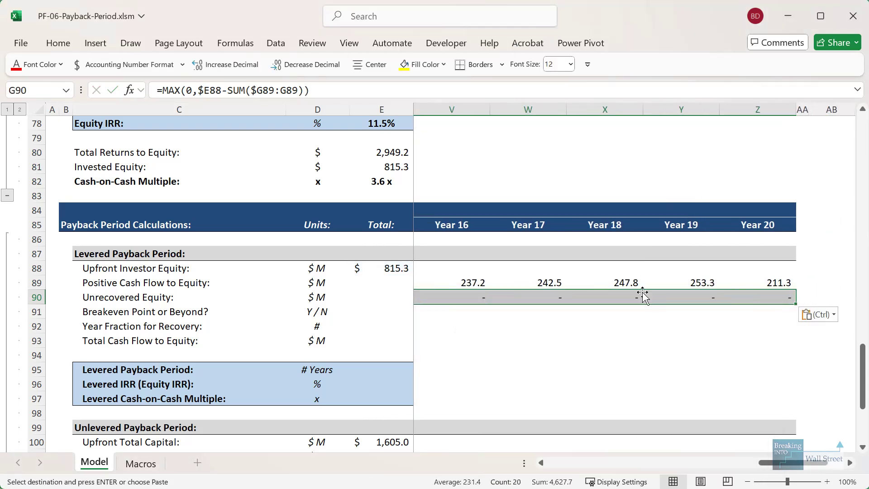
Enter the Year 1 Breakeven Point or Beyond flag in G91 as =IF(G90=0,1,0)
drag(792, 463, 581, 462)
click(520, 310)
key(Escape)
scroll(585, 319, down, 1)
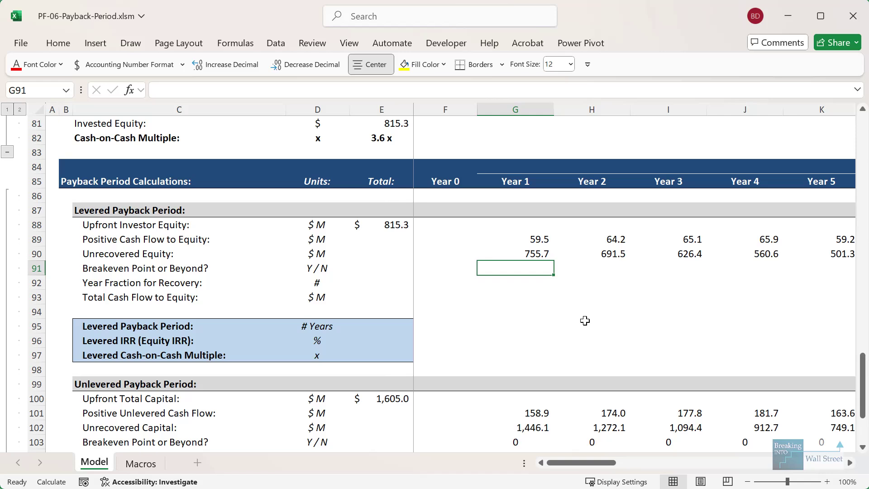
text(=IF()
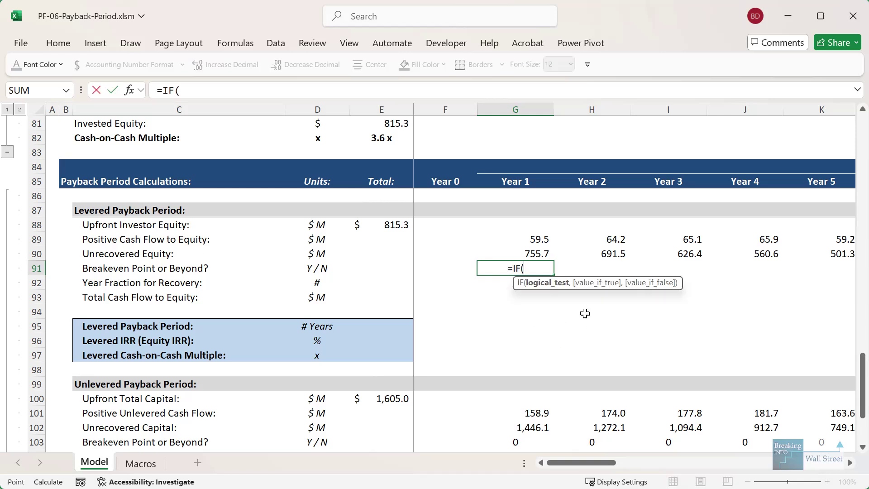
key(Up)
text(=)
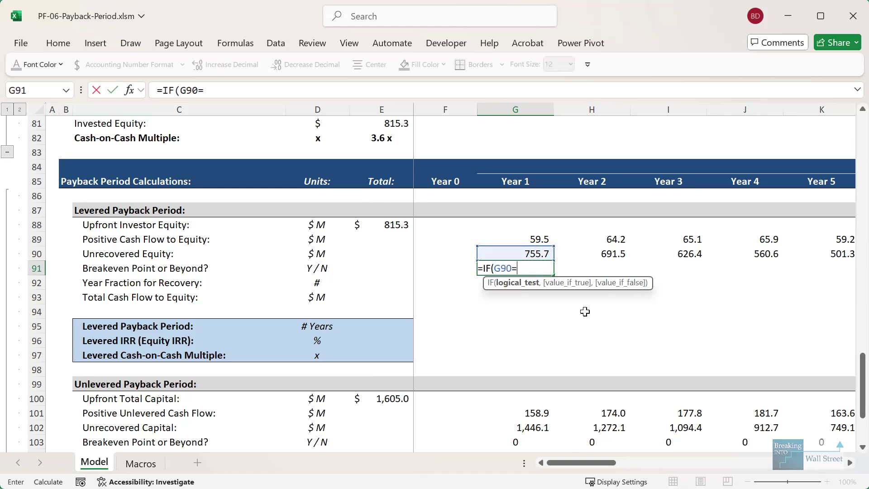
text(0,1,0)
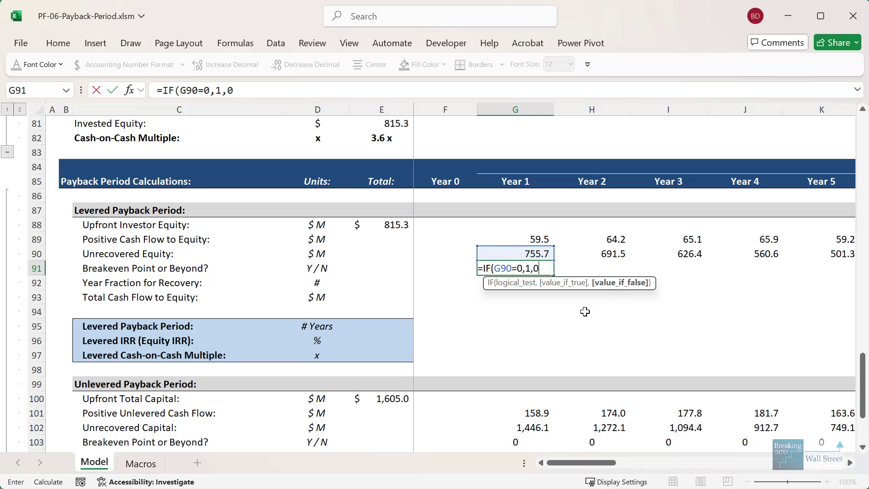
key(ctrl+Return)
Start the Year 1 Year Fraction for Recovery formula in G92 with the condition =IF(AND(F91=0,G91=1),
key(Down)
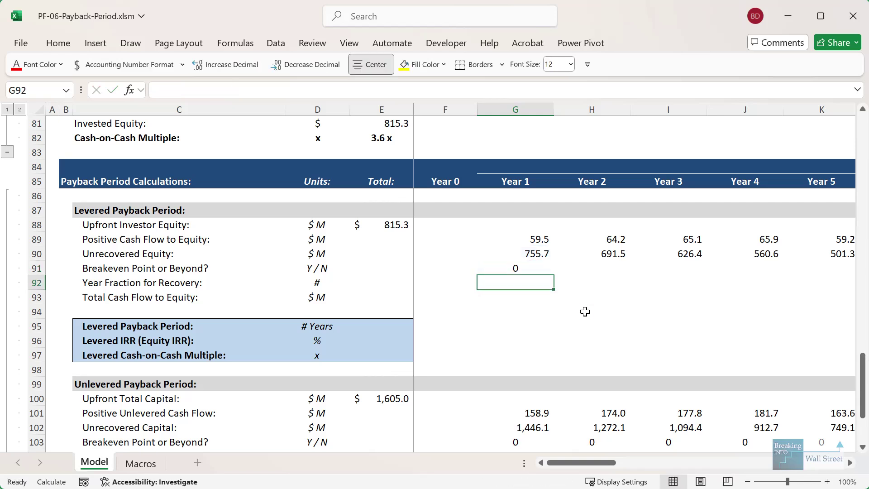
key(shift+space)
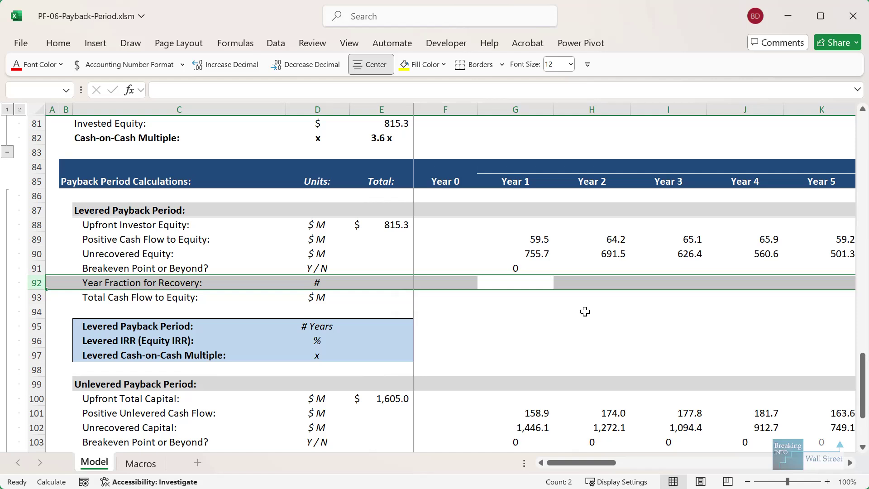
key(shift+BackSpace)
text(=)
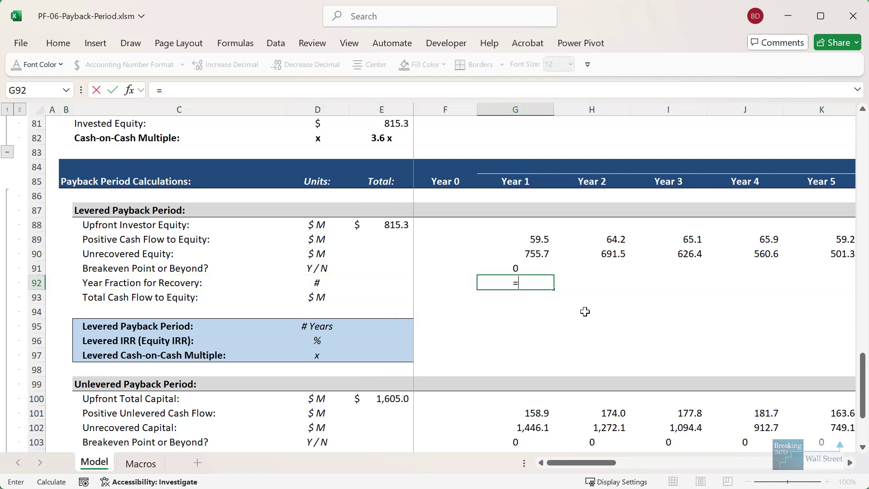
text(IF(AND()
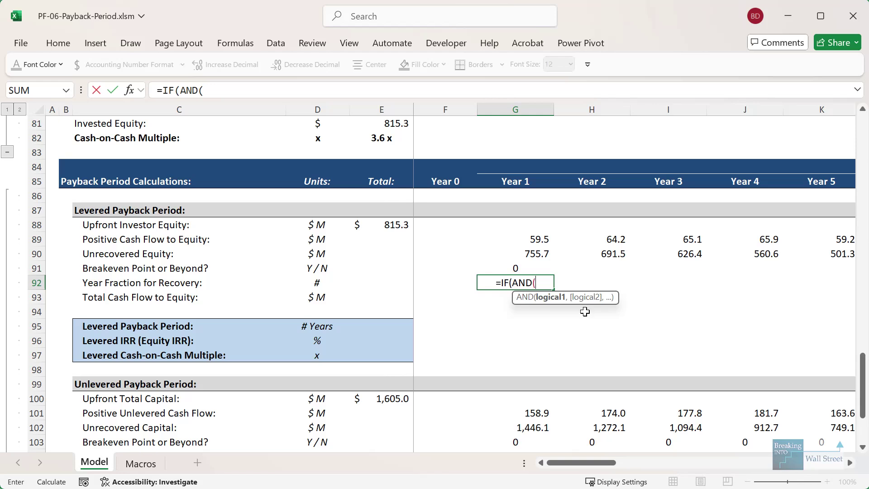
key(Up)
key(Left)
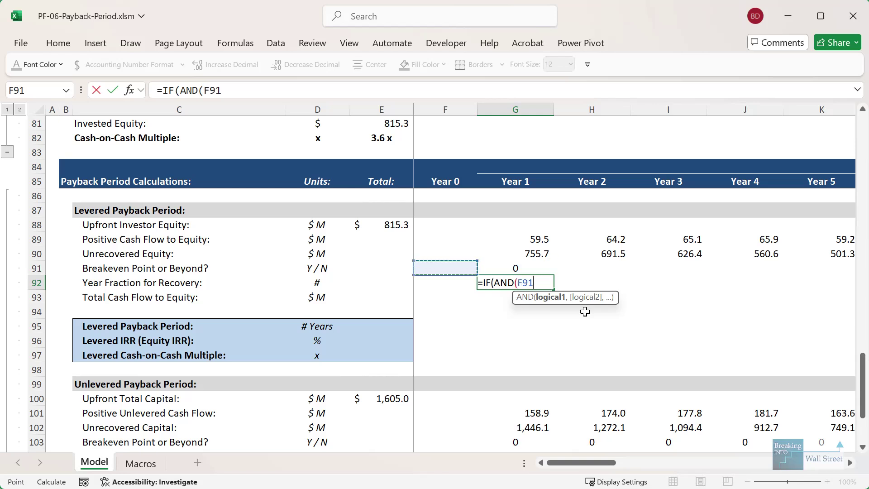
text(=0,)
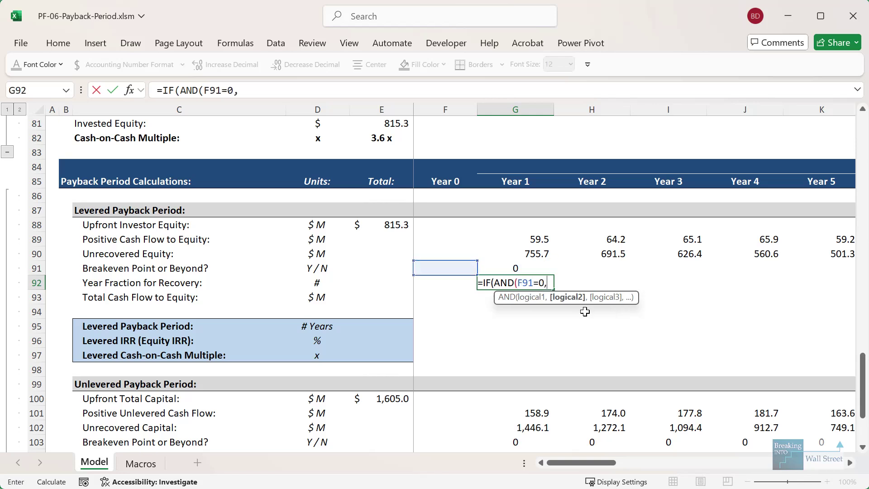
key(Up)
text(=1)
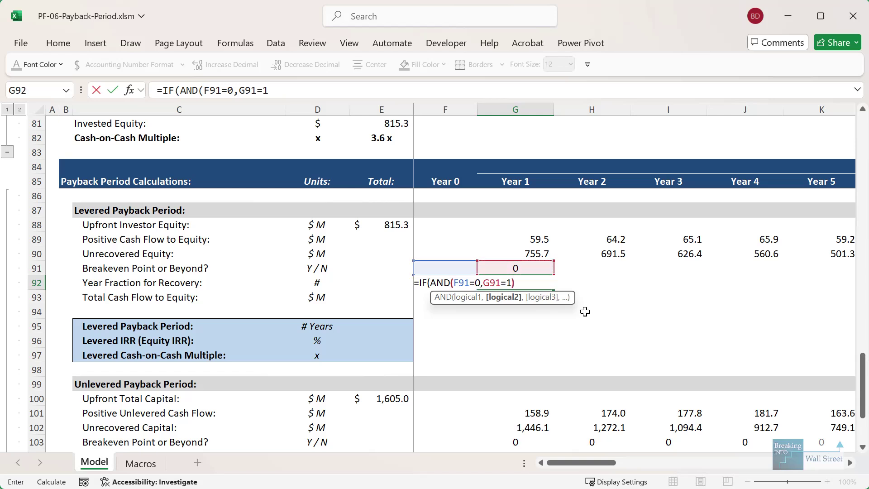
text(),)
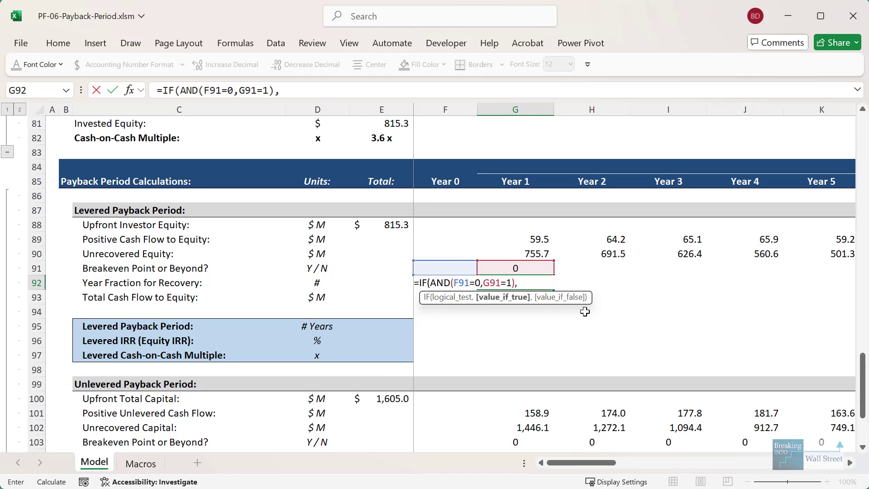
Complete the G92 formula to return F90/G89 when the condition is true and "N/A" otherwise
key(Up)
key(Up)
key(Left)
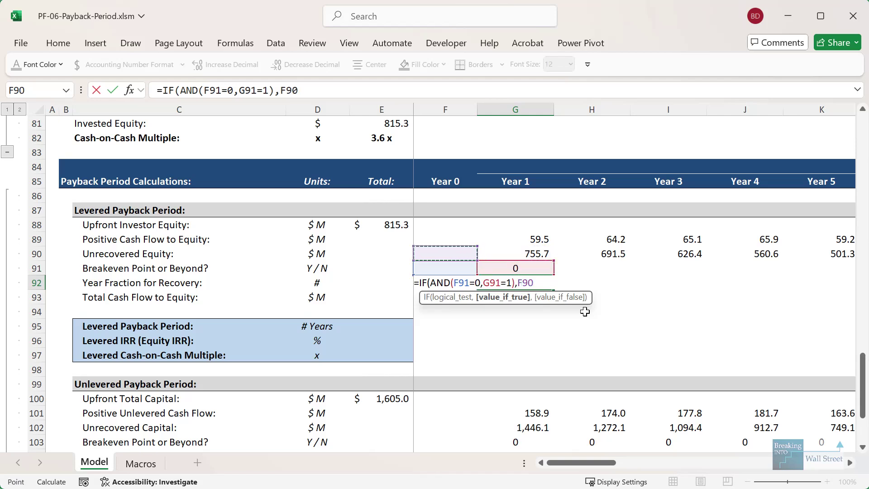
text(/)
key(Right)
key(Up)
key(Up)
key(Left)
key(Up)
text(, N?)
key(BackSpace)
text(/A"))
key(Return)
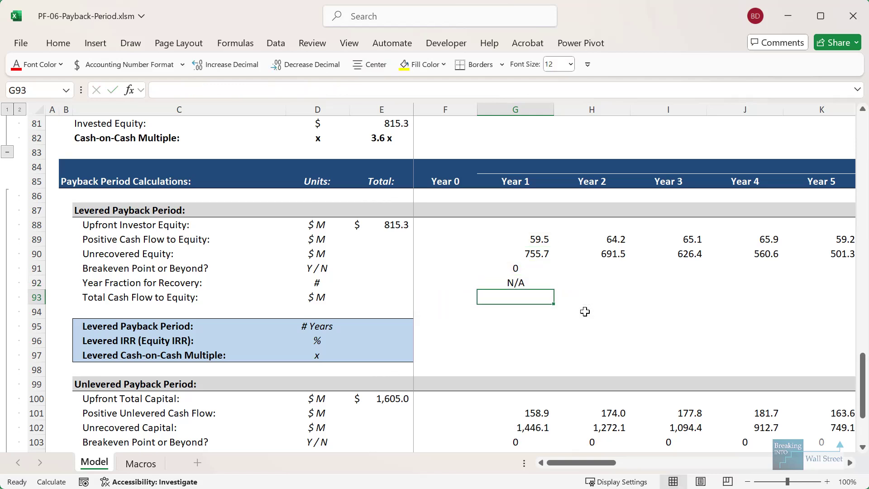
Copy the Year 1 Breakeven Point and Year Fraction formulas in G91:G92 across through Year 20, pasting formulas only
key(Up)
key(Up)
key(shift+Down)
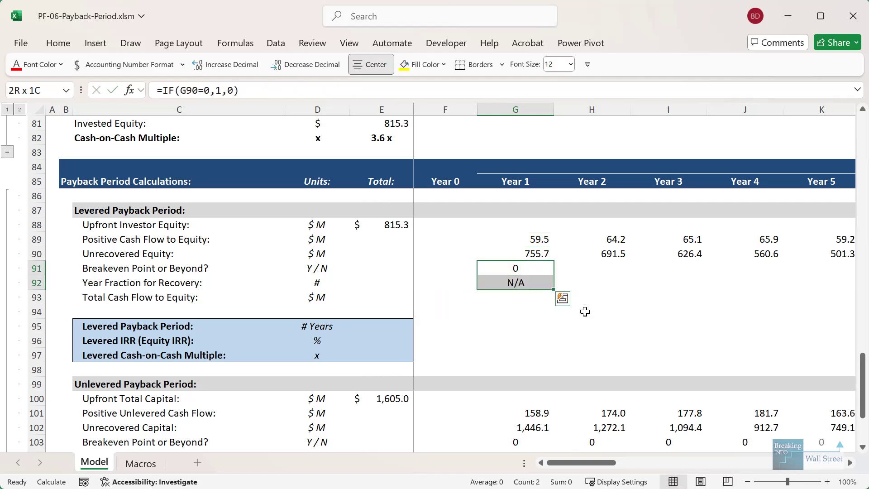
key(ctrl+c)
key(Up)
key(ctrl+Right)
key(Down)
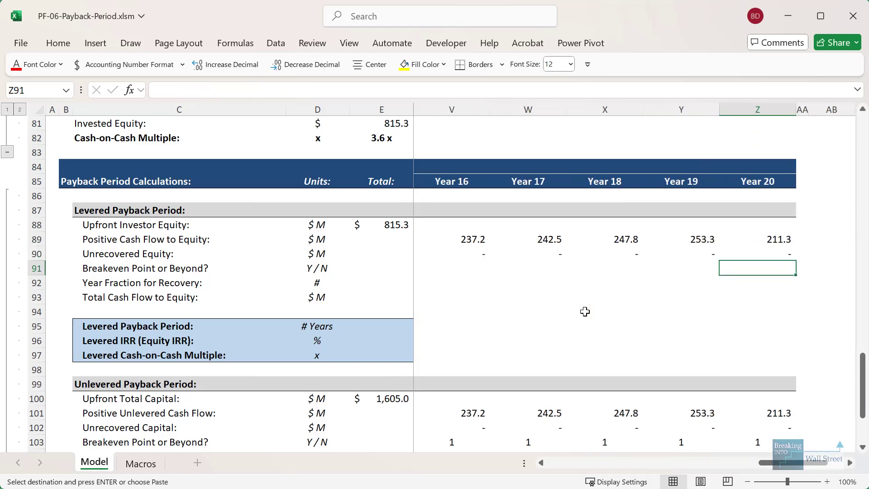
key(shift+Down)
key(ctrl+shift+Left)
key(alt+e)
key(s)
key(f)
key(Return)
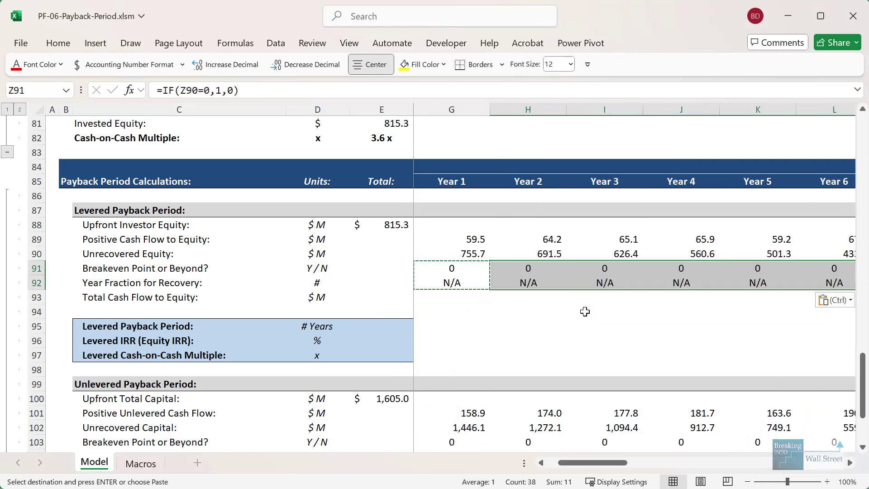
Examine the Breakeven and Year Fraction rows around Year 11 and the Year 10 Unrecovered Equity for the breakeven point
key(Escape)
key(Left)
key(Left)
key(ctrl+Left)
key(Right)
key(Left)
key(Right)
key(Right)
key(Right)
key(Right)
key(Right)
key(Right)
key(Right)
key(Right)
key(Right)
key(Right)
key(Right)
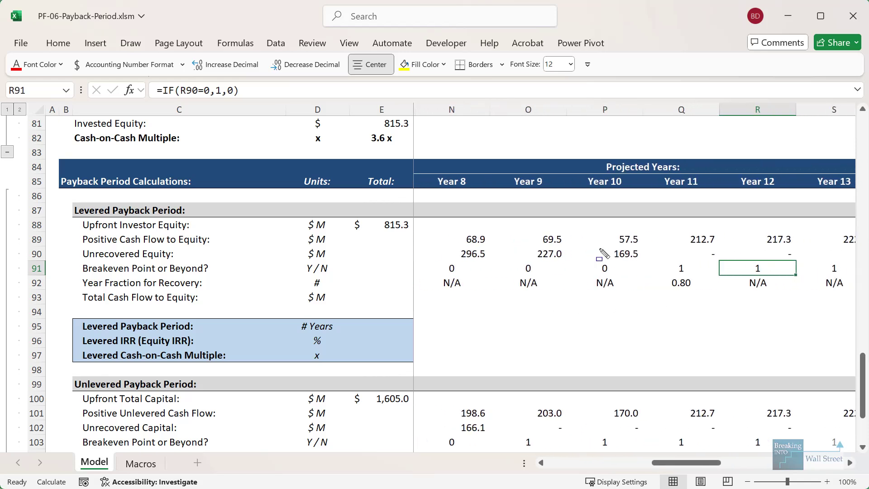
drag(647, 163, 712, 197)
drag(632, 246, 726, 312)
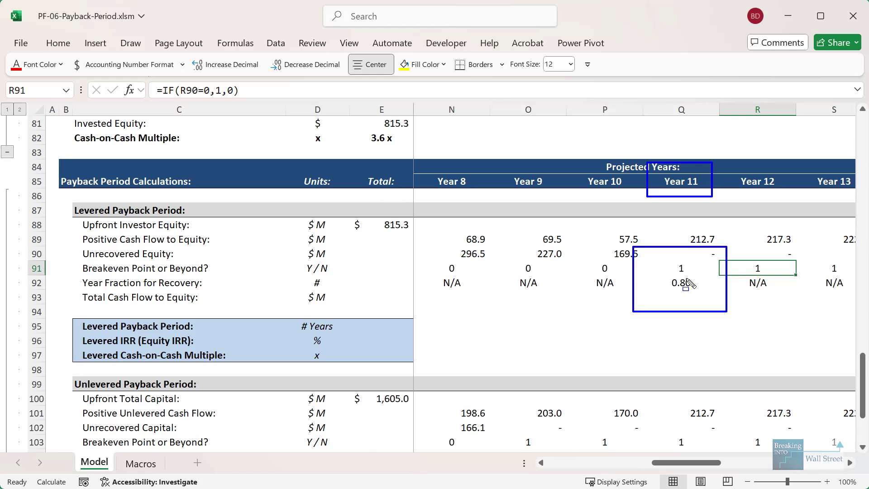
key(Escape)
click(613, 256)
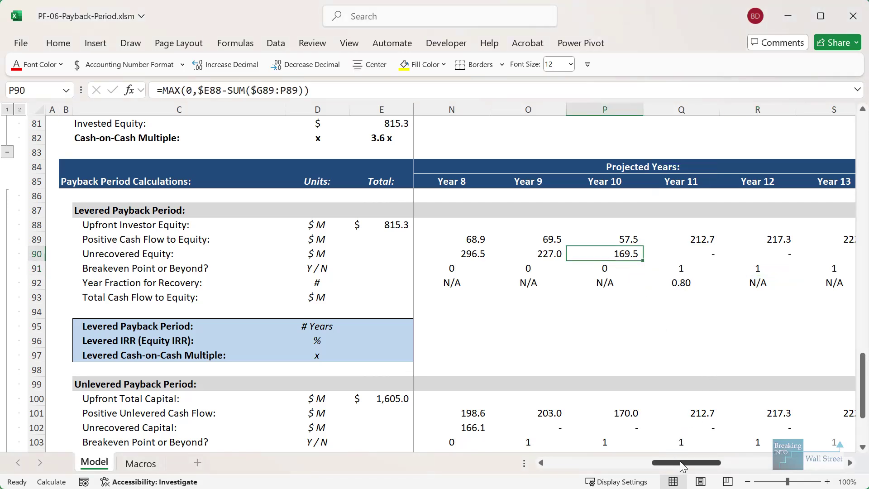
Start the Levered Payback Period formula in E95 by counting the pre-breakeven years: =COUNTIF(G91:Z91,0)+SUM(
drag(681, 462, 501, 462)
click(394, 329)
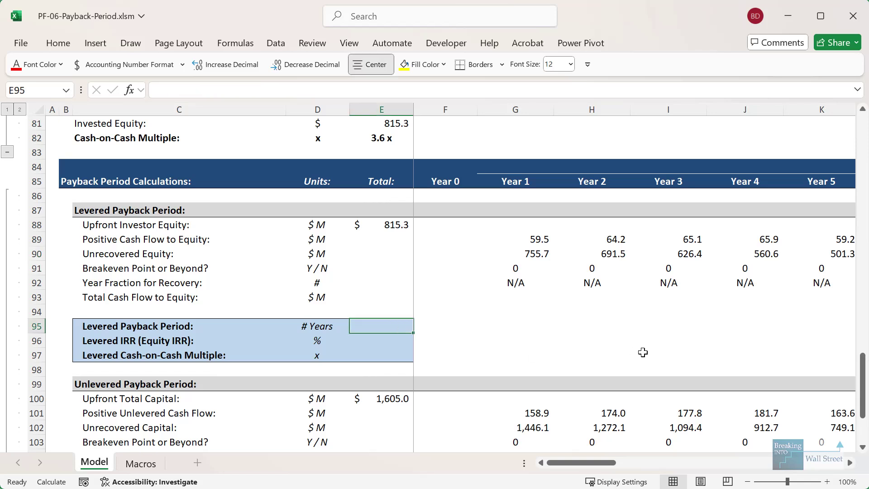
text(=COUNTIF()
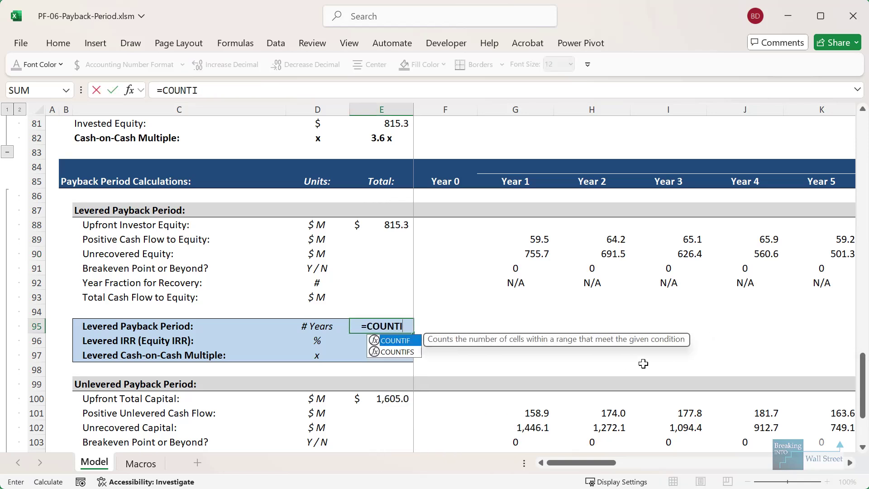
key(Right)
key(Up)
key(Up)
key(Up)
key(Up)
key(Right)
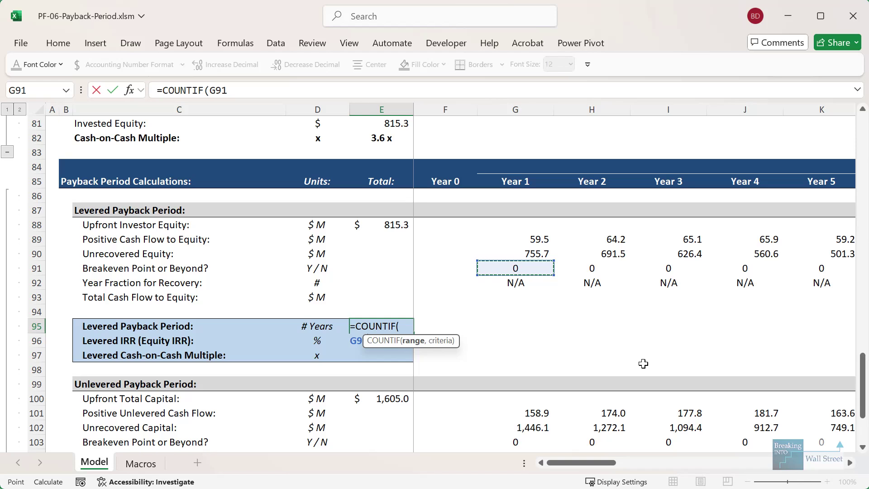
key(ctrl+shift+Right)
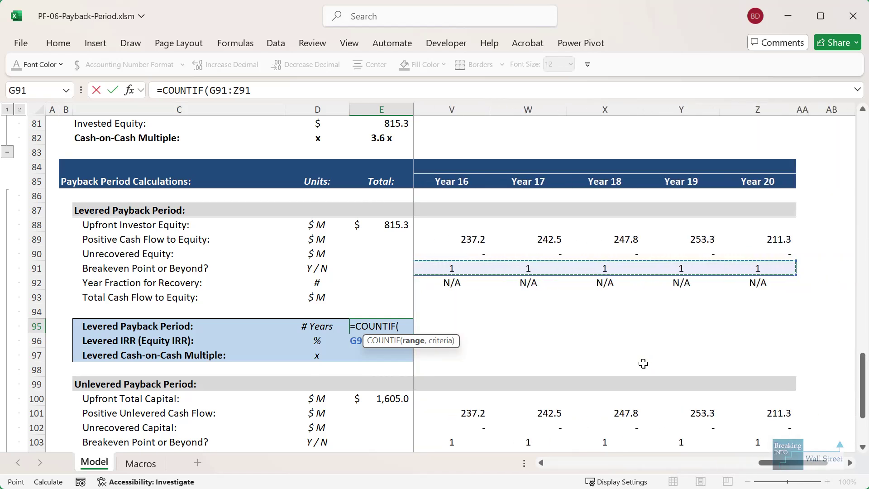
text(,0)+SUM()
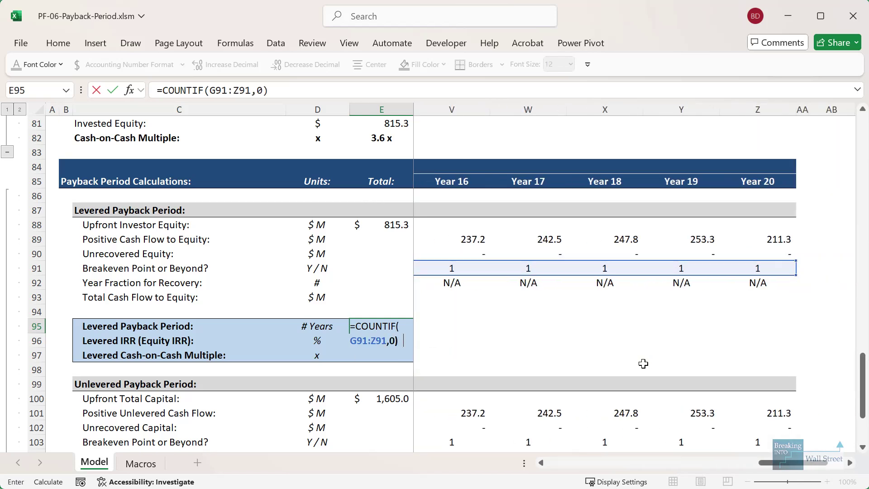
Finish the Levered Payback Period formula by summing the year fractions in G92:Z92
key(Right)
key(Right)
key(Up)
key(Up)
key(Up)
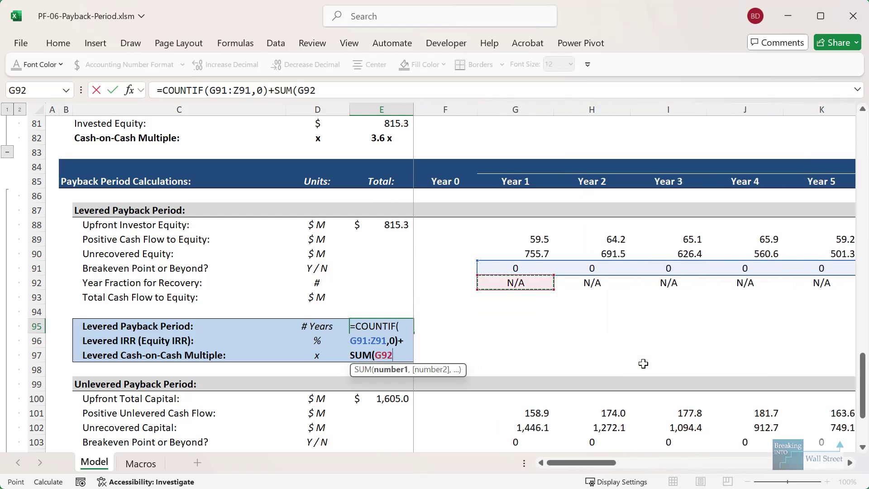
key(ctrl+shift+Right)
key(ctrl+Return)
key(Left)
key(Right)
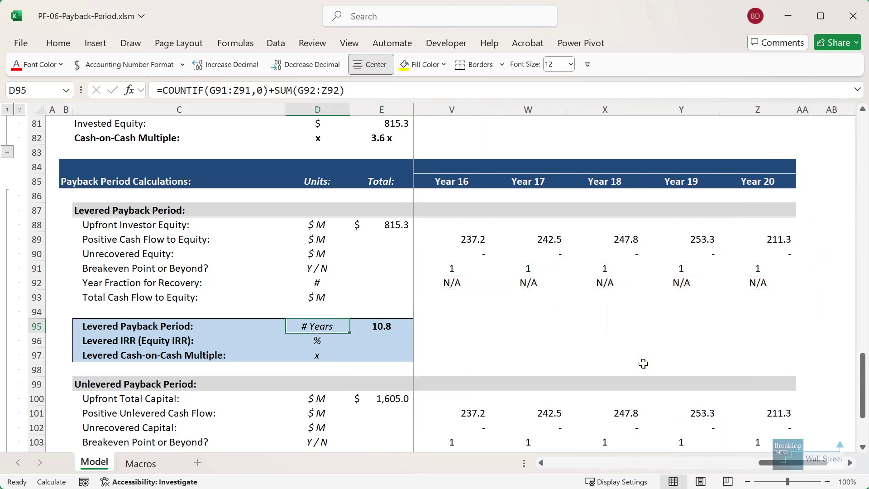
key(Right)
key(Right)
key(Left)
key(Left)
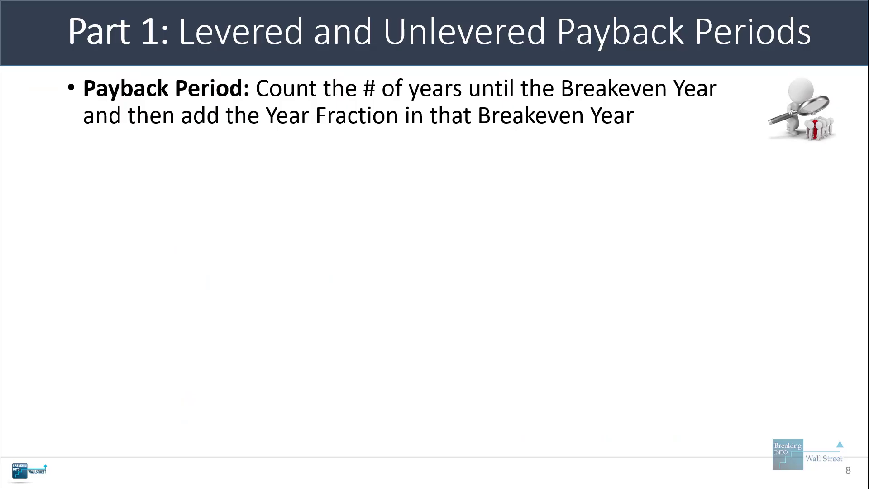
key(Right)
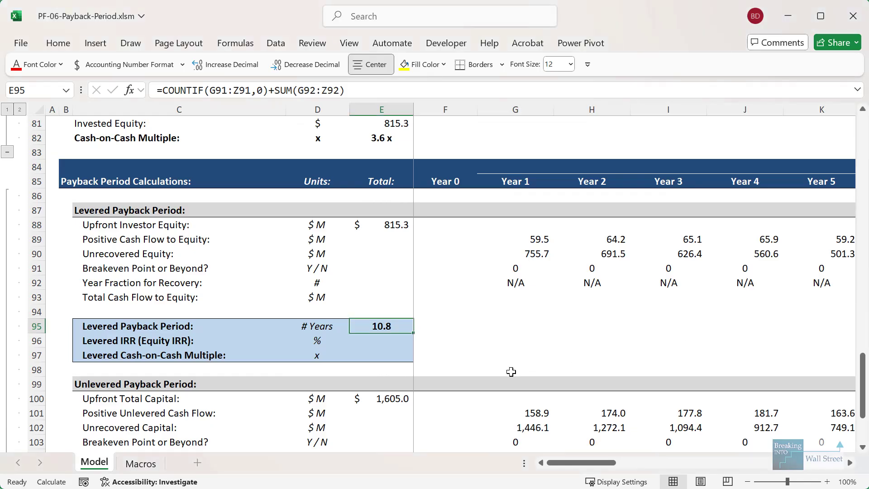
Inspect the Year 1 Positive Unlevered Cash Flow formula in G101 and trace its references in the income and cash flow rows
scroll(511, 370, down, 3)
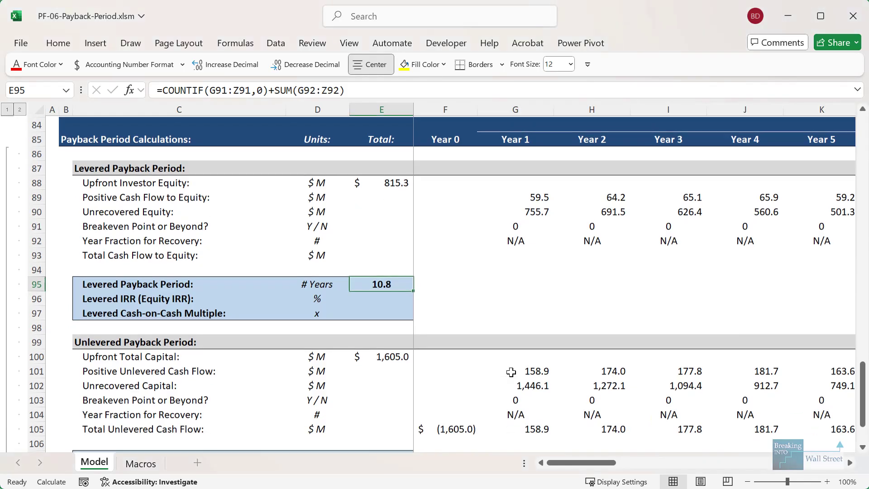
scroll(510, 372, down, 2)
click(536, 283)
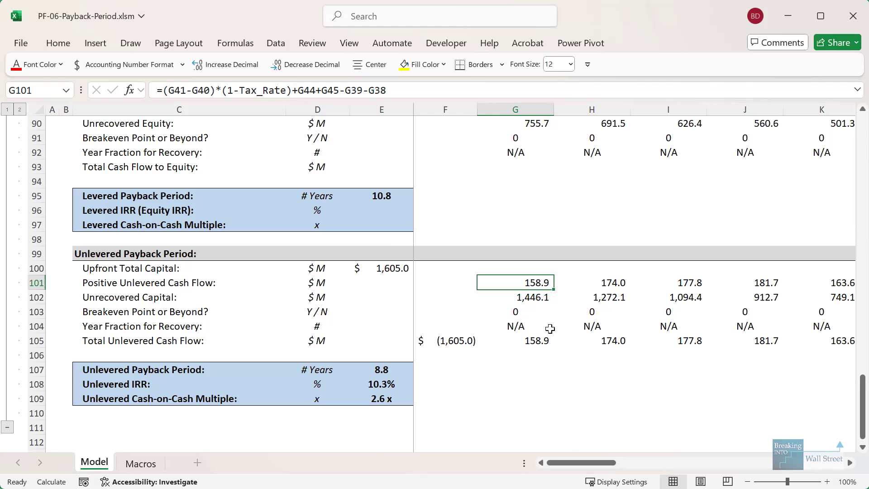
key(F2)
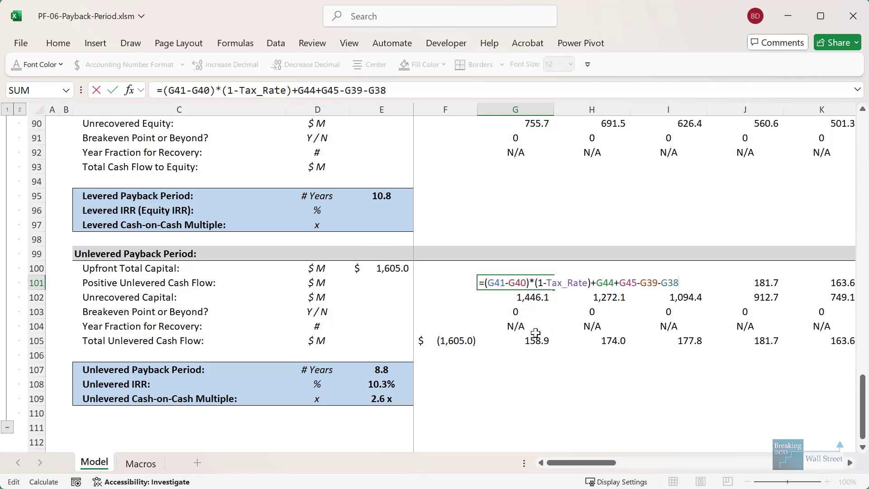
scroll(535, 333, up, 19)
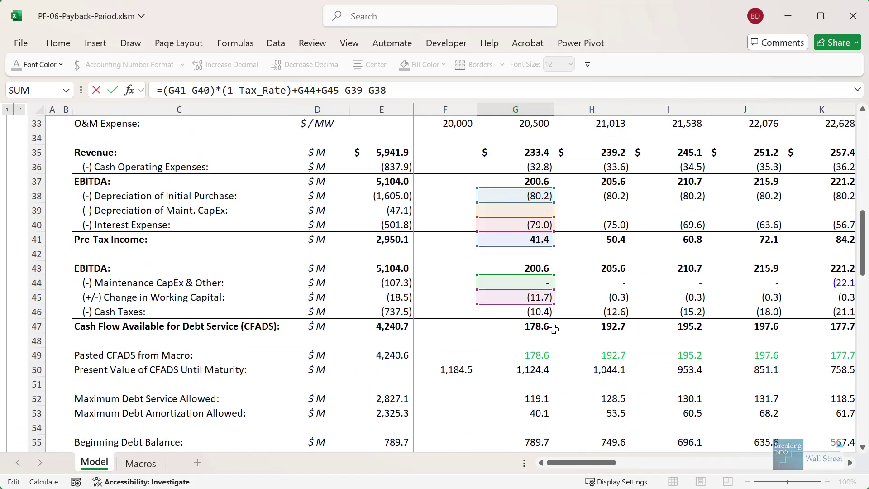
drag(476, 221, 569, 256)
drag(161, 80, 295, 100)
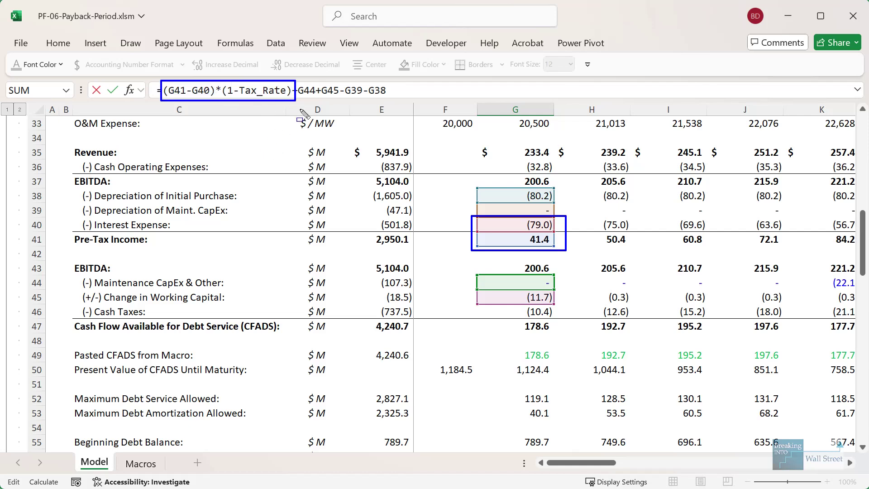
drag(476, 274, 569, 306)
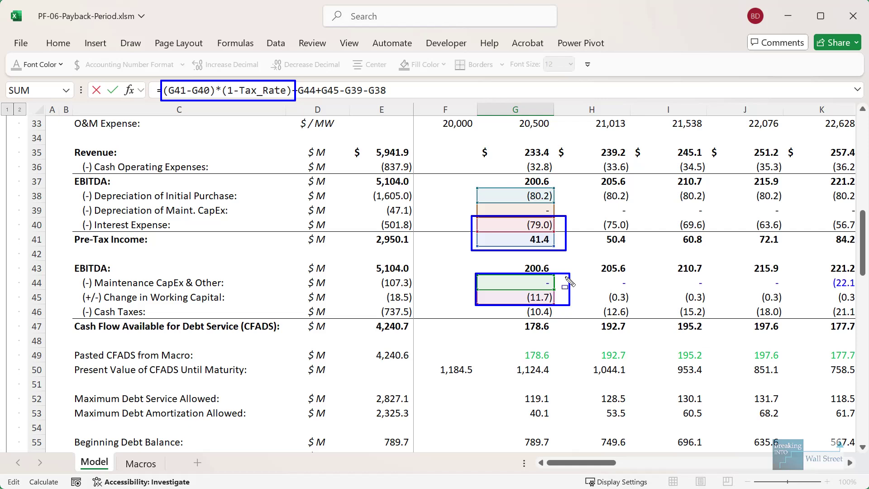
drag(478, 189, 568, 219)
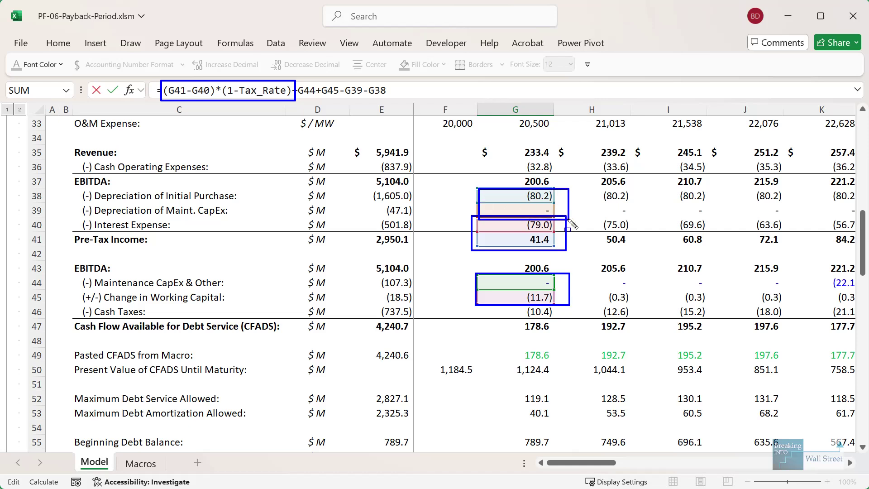
drag(286, 76, 394, 102)
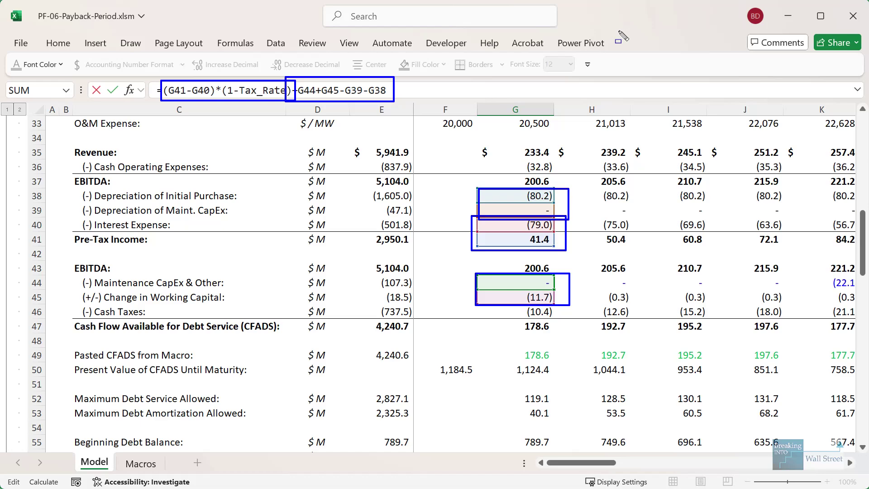
Leave the G101 formula without editing it and review the Positive Unlevered Cash Flow row across the projected years
key(Escape)
scroll(523, 294, down, 3)
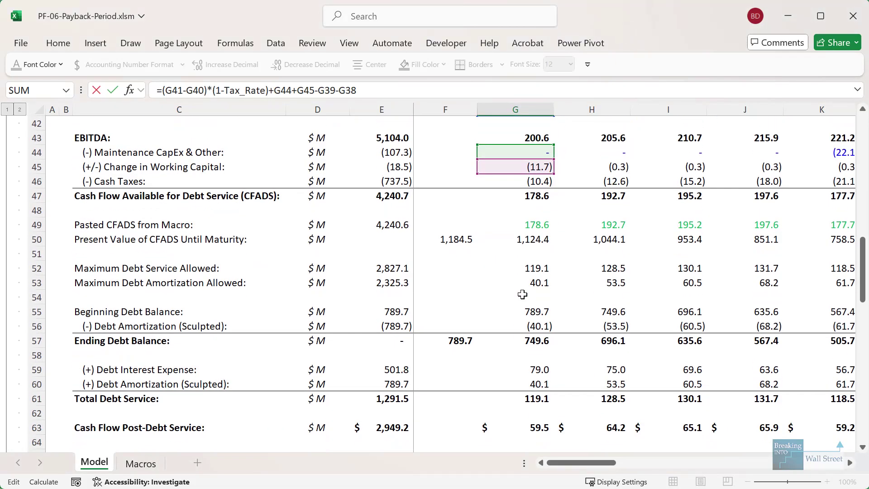
scroll(522, 294, down, 12)
key(Escape)
scroll(524, 293, down, 3)
scroll(485, 345, up, 1)
drag(480, 339, 865, 369)
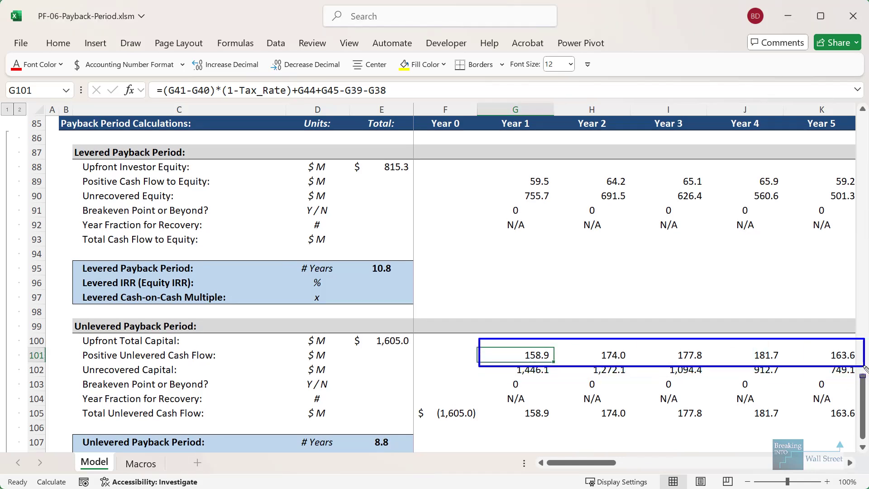
Compare the levered and unlevered positive cash flow rows and the payback periods in E95 and E107
drag(509, 167, 865, 193)
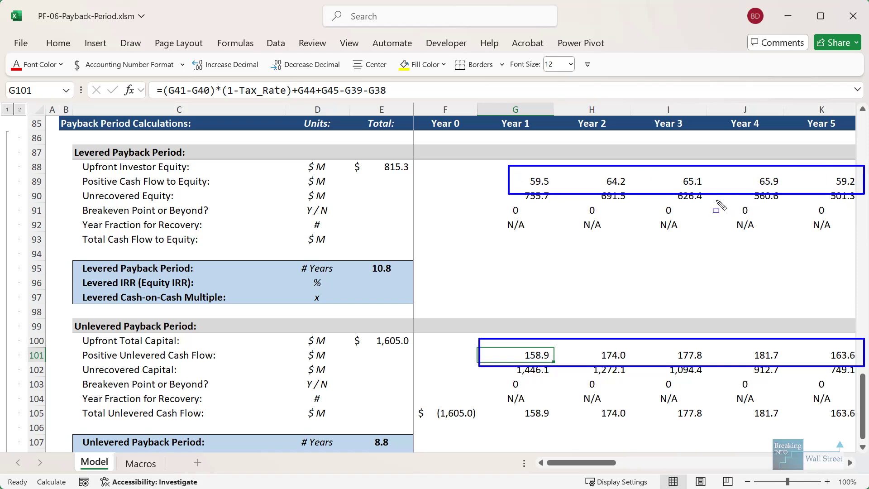
key(Escape)
scroll(561, 321, down, 3)
click(534, 329)
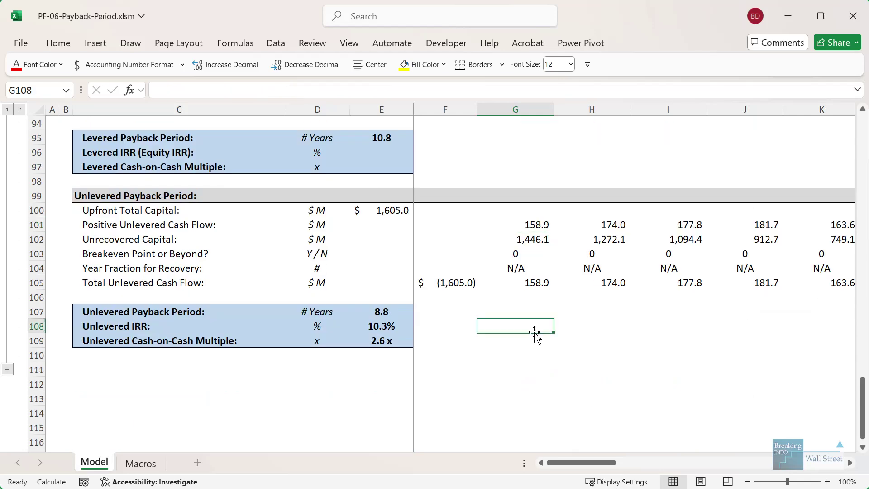
scroll(455, 355, up, 1)
drag(339, 346, 421, 365)
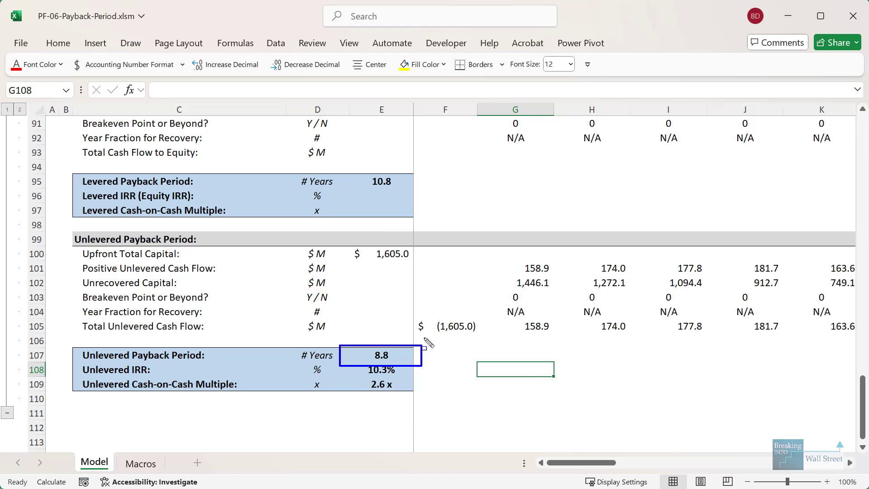
mouse_move(360, 163)
mouse_down()
mouse_move(383, 164)
mouse_move(434, 191)
mouse_up()
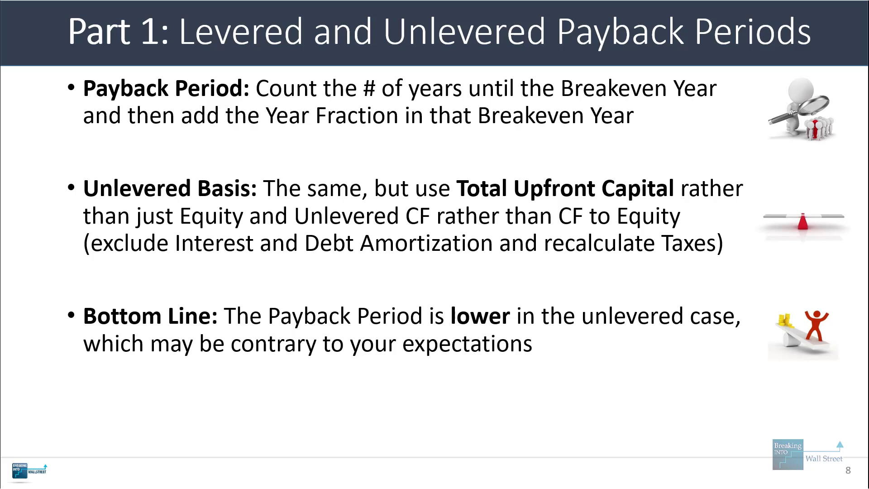
key(Right)
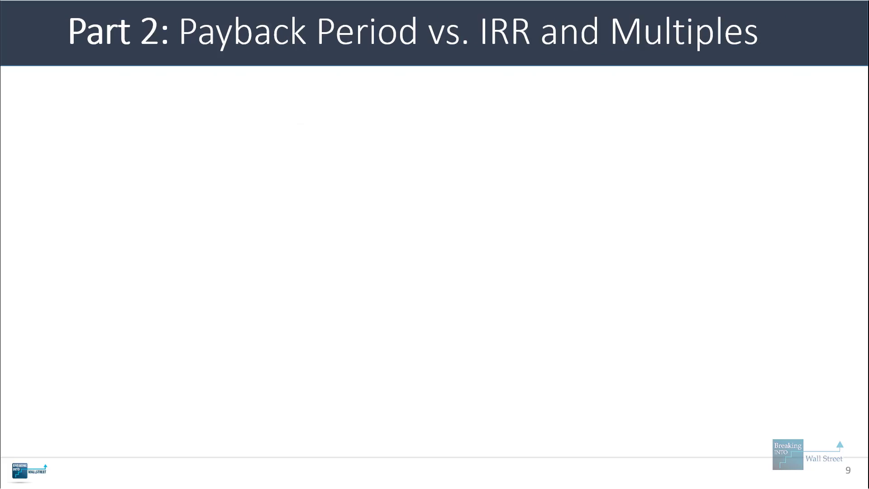
key(Right)
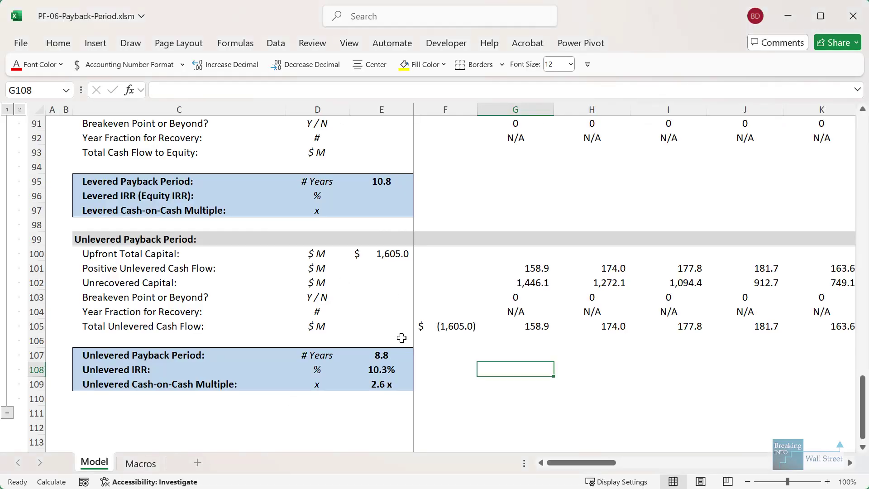
Inspect the Unlevered IRR and Unlevered Cash-on-Cash Multiple formulas in E108 and E109 without editing them
click(390, 355)
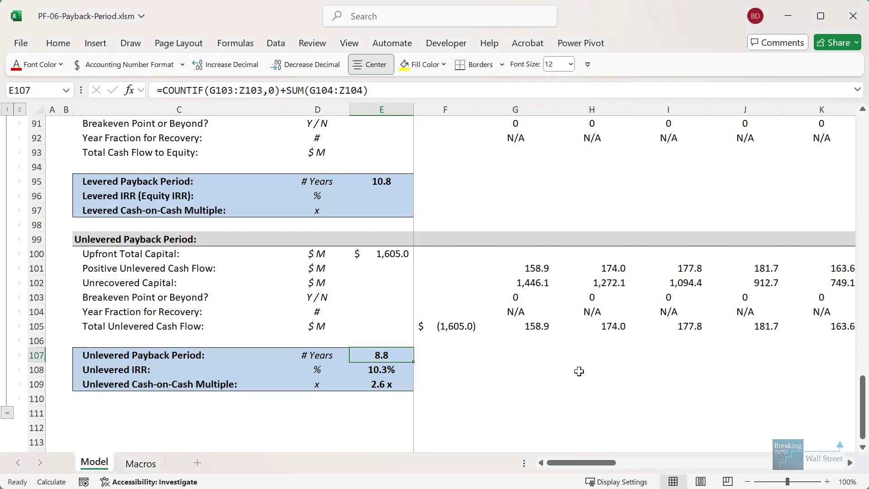
key(Down)
key(F2)
key(Escape)
key(Down)
key(F2)
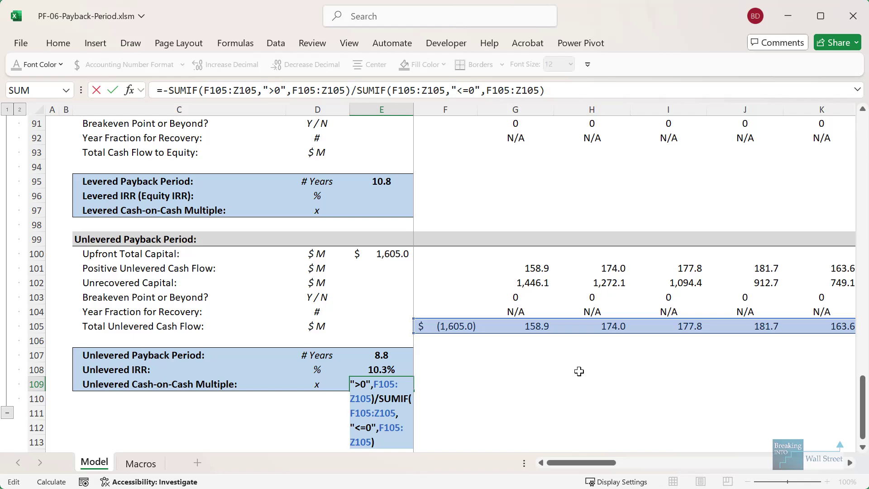
key(Escape)
Copy the IRR and Cash-on-Cash Multiple formulas from E108:E109 into the levered section at E96:E97 and check the IRR formula's range
key(Up)
key(shift+Down)
key(ctrl+c)
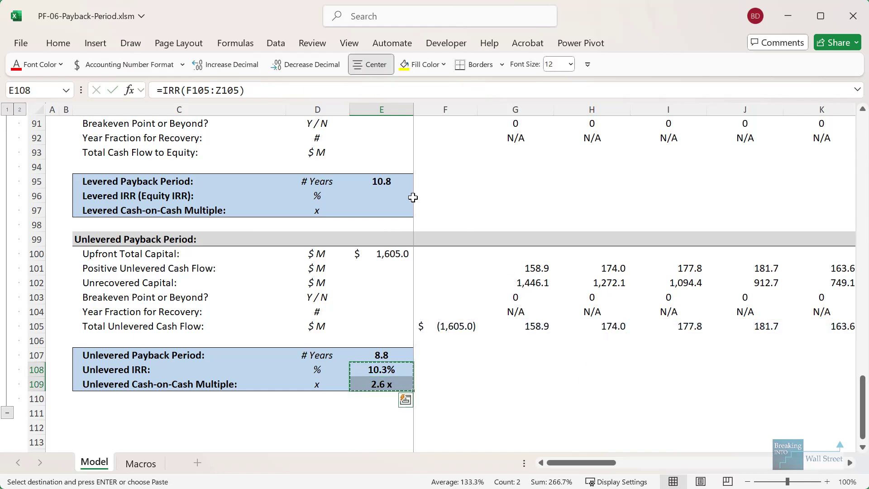
click(409, 197)
scroll(507, 206, up, 1)
key(ctrl+v)
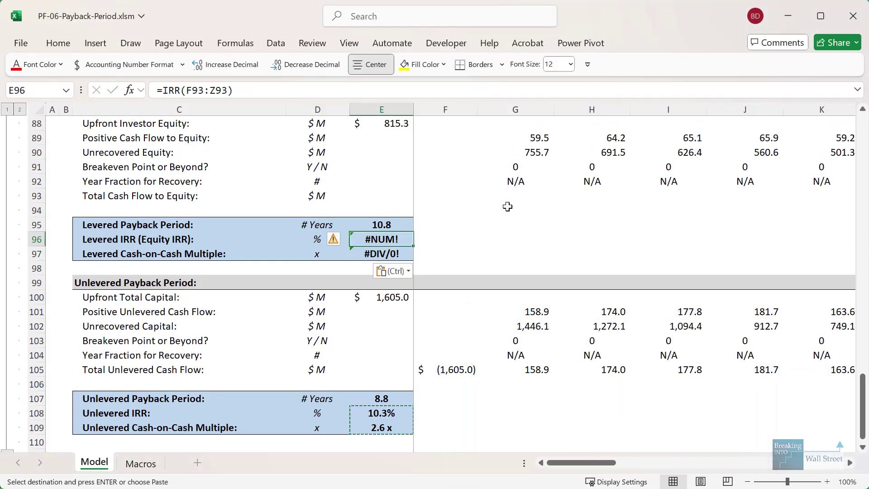
key(Escape)
key(F2)
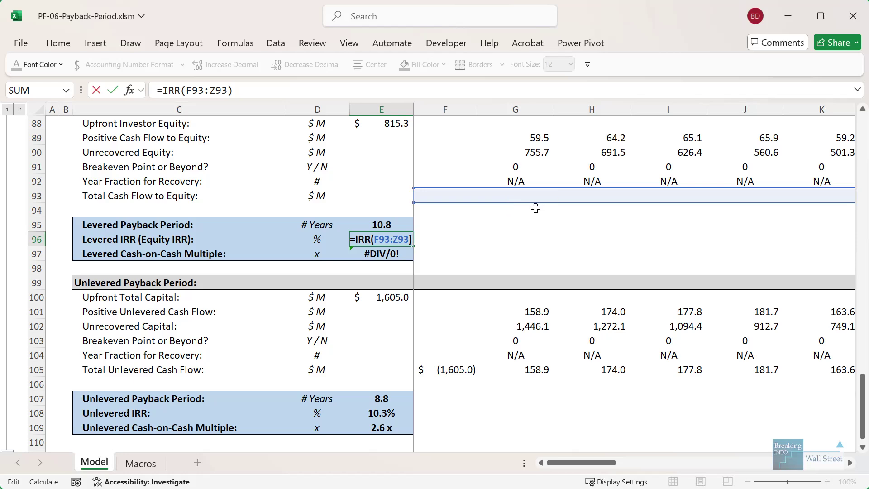
key(Escape)
Link the Year 0 Total Cash Flow to Equity in F93 to the Total Cash Flows to Equity row with =F76
click(501, 208)
scroll(504, 207, up, 1)
key(Left)
key(Up)
scroll(504, 206, up, 3)
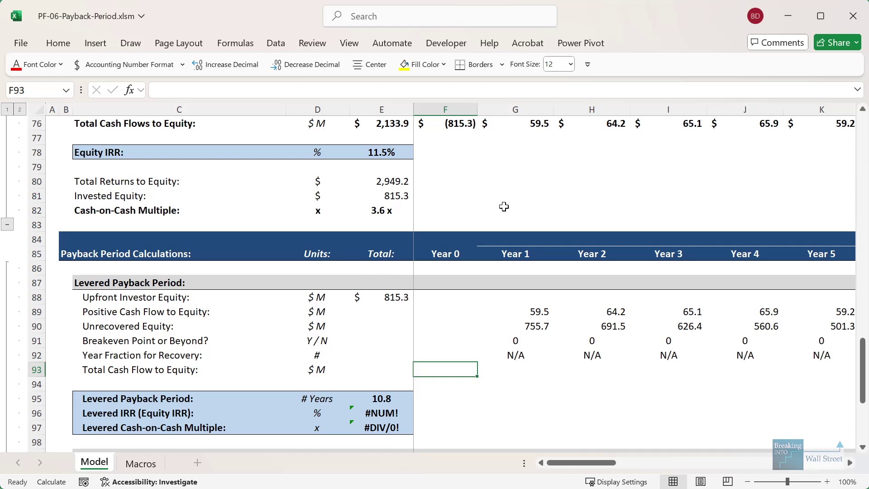
text(=)
scroll(502, 206, up, 1)
click(465, 172)
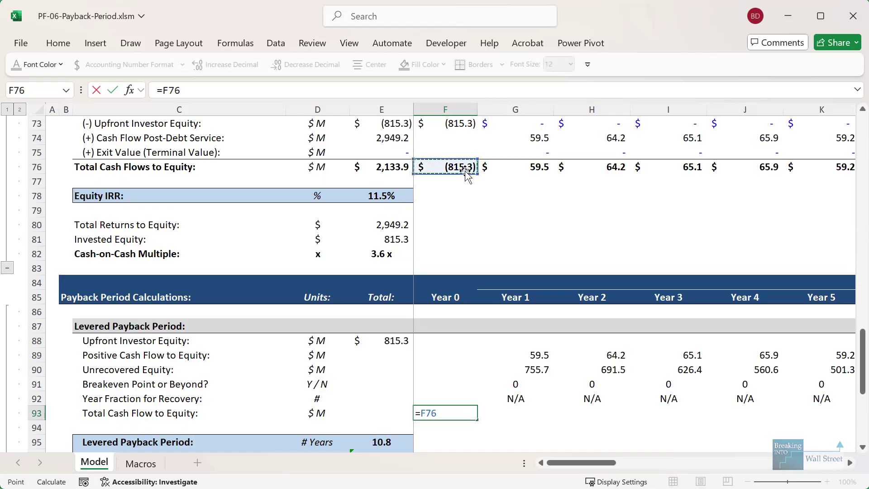
key(ctrl+Return)
Copy the F93 formula across the Total Cash Flow to Equity row through Year 20 in Z93, pasting formulas only
key(ctrl+c)
key(shift+Right)
key(shift+Right)
key(shift+Right)
key(shift+Right)
key(shift+Right)
key(shift+Right)
key(shift+Right)
key(shift+Right)
key(shift+Right)
key(shift+Right)
key(shift+Right)
key(shift+Right)
key(shift+Right)
key(shift+Right)
key(shift+Right)
key(shift+Right)
key(shift+Right)
key(shift+Right)
key(shift+Right)
key(shift+Right)
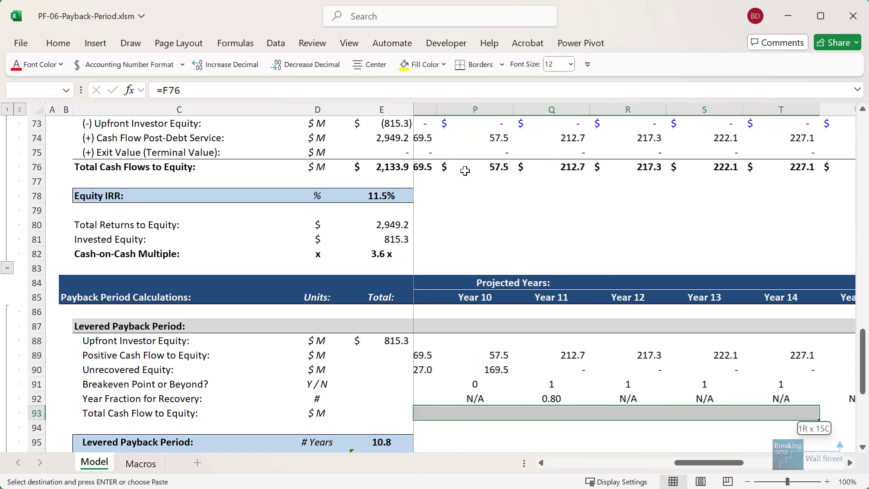
key(ctrl+alt+v)
key(f)
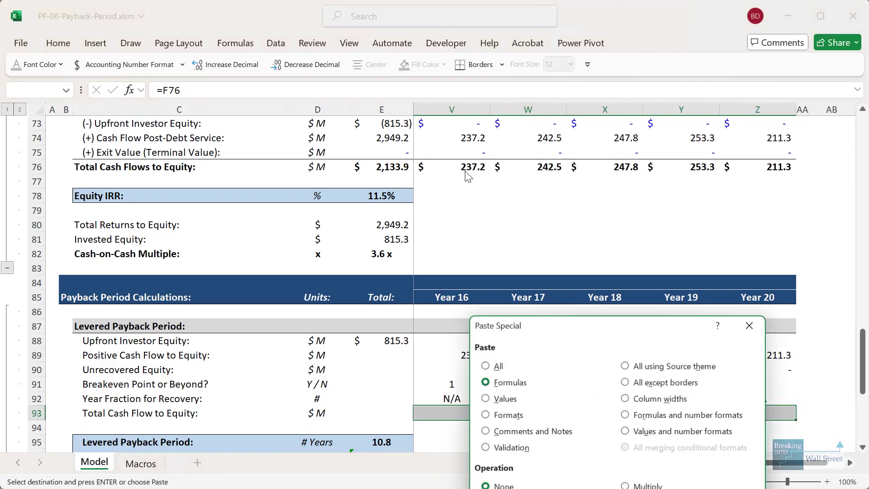
key(Return)
Review the levered payback period, IRR and Cash-on-Cash Multiple in E95:E97 and compare them with the unlevered results in E107:E109
key(Left)
key(Down)
key(Down)
scroll(465, 170, down, 4)
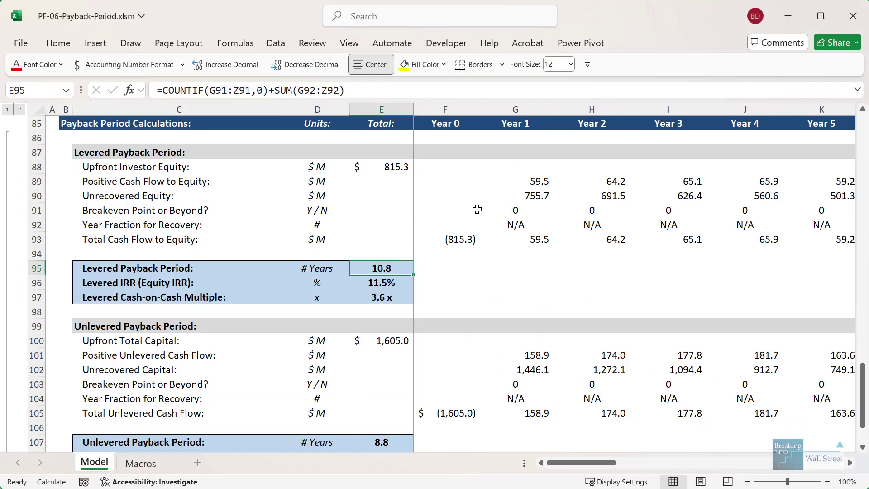
key(Down)
key(Down)
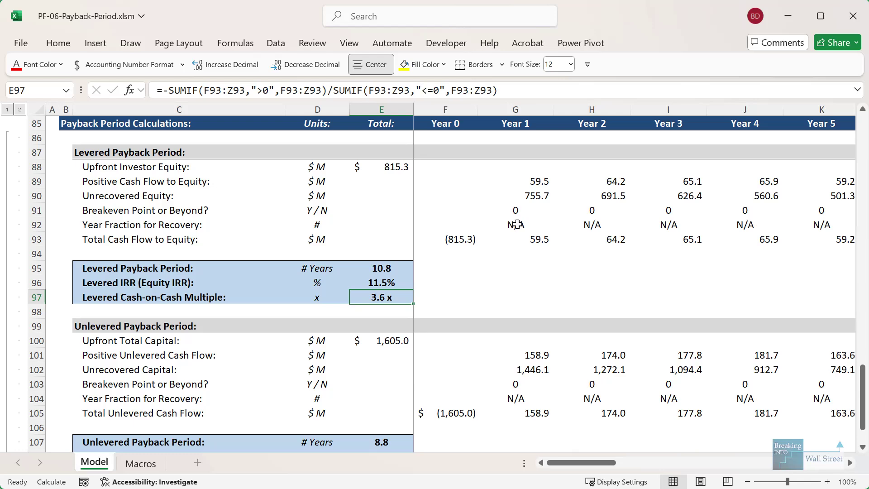
scroll(508, 224, down, 2)
drag(348, 165, 447, 226)
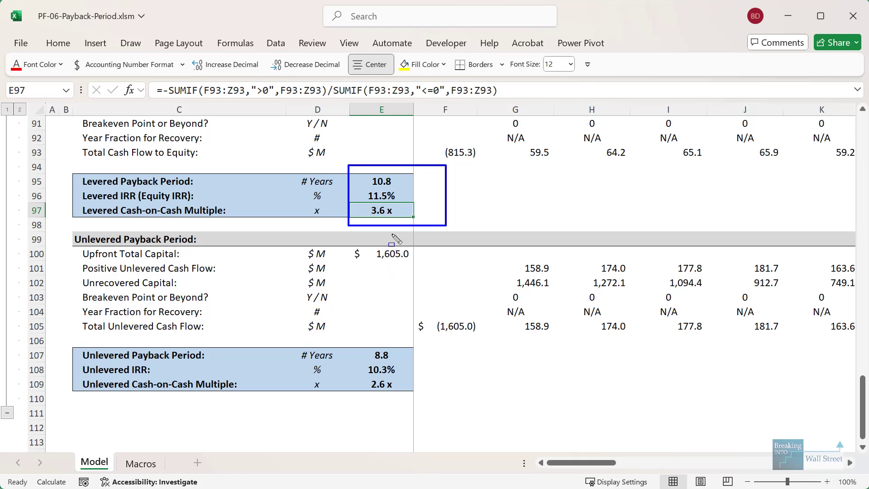
drag(355, 344, 427, 409)
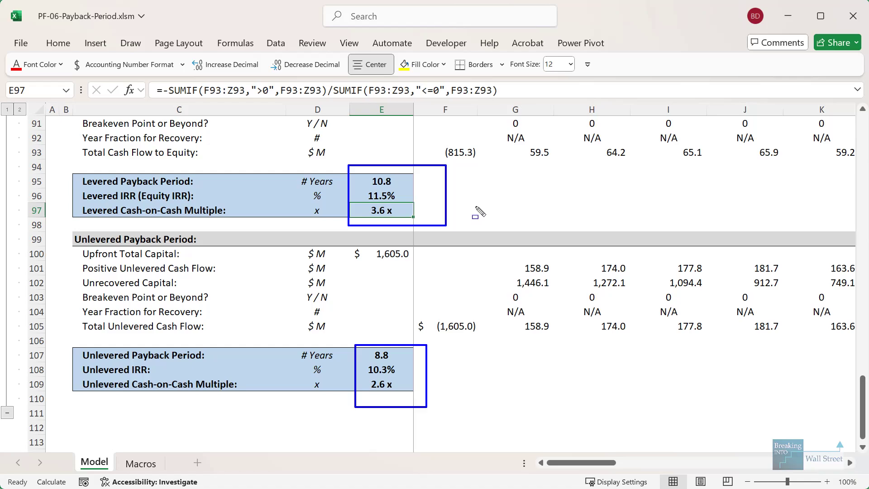
key(Escape)
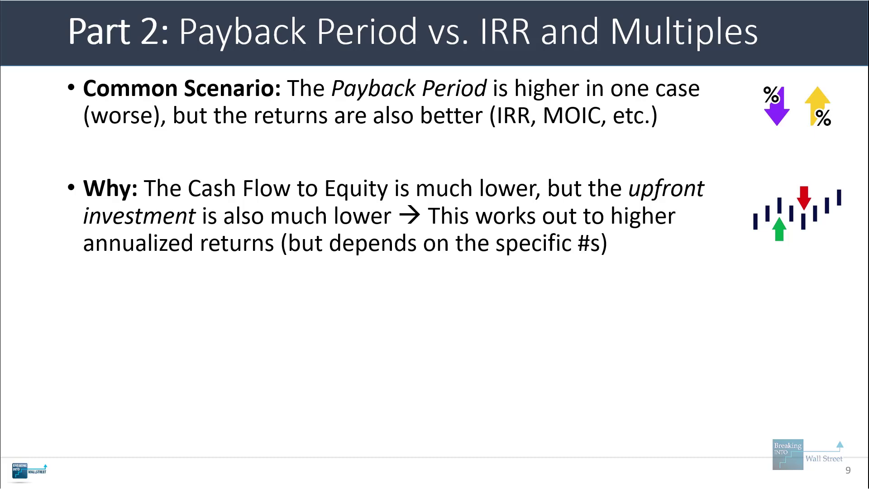
Return to the PF-06-Payback-Period workbook, test the equity share of total capital with a temporary =E88/E100 formula in E86, and clear it
key(alt+Tab)
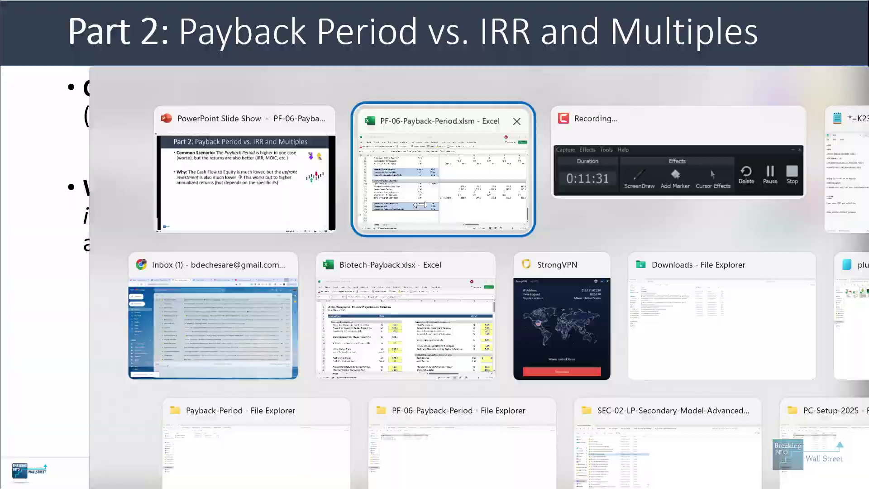
click(424, 212)
scroll(383, 195, up, 2)
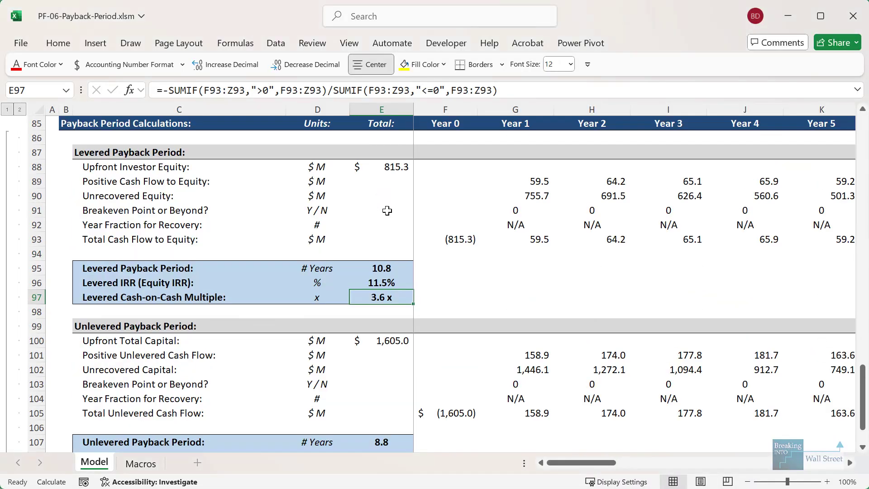
click(398, 143)
text(=)
key(Down)
key(Down)
text(/)
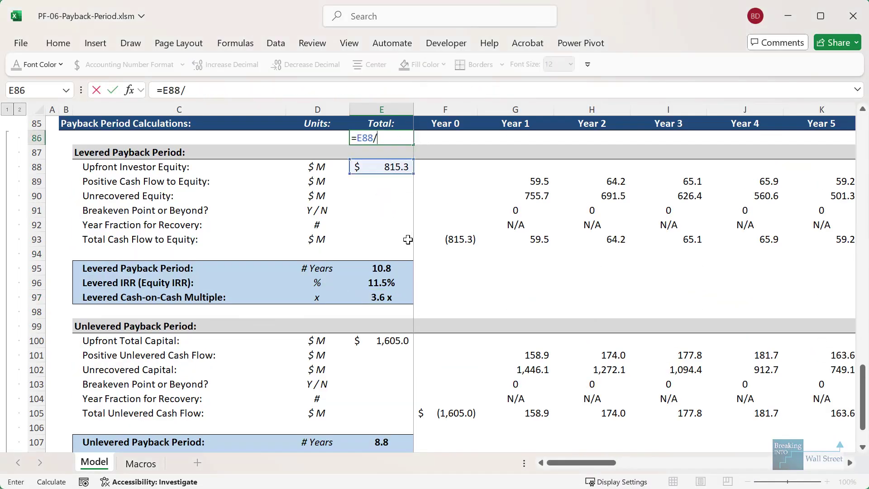
click(400, 344)
key(ctrl+Return)
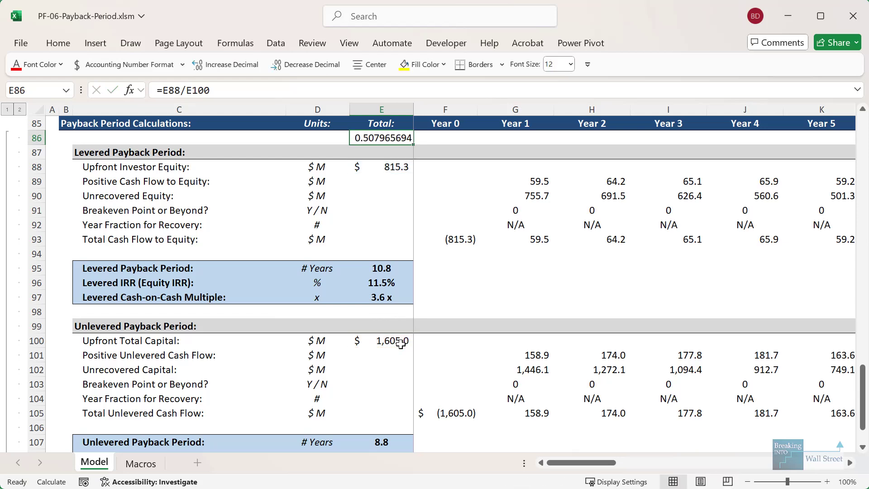
key(Delete)
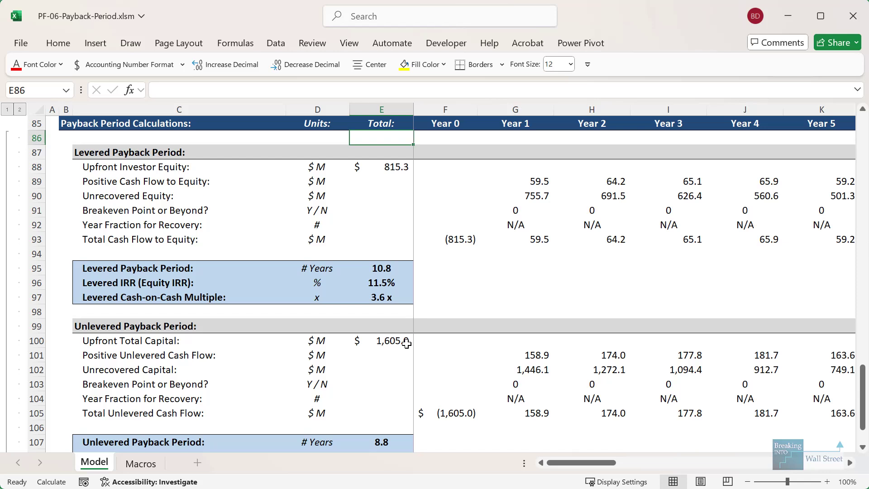
Compare the Upfront Investor Equity in E88 with the Upfront Total Capital in E100
mouse_move(347, 151)
mouse_down()
mouse_move(392, 182)
mouse_move(439, 193)
mouse_up()
mouse_move(339, 331)
mouse_down()
mouse_move(444, 366)
mouse_move(455, 356)
mouse_up()
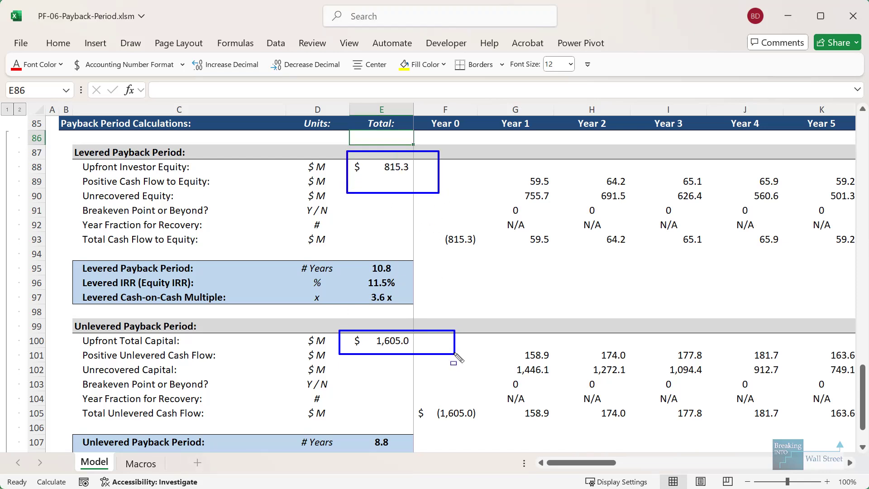
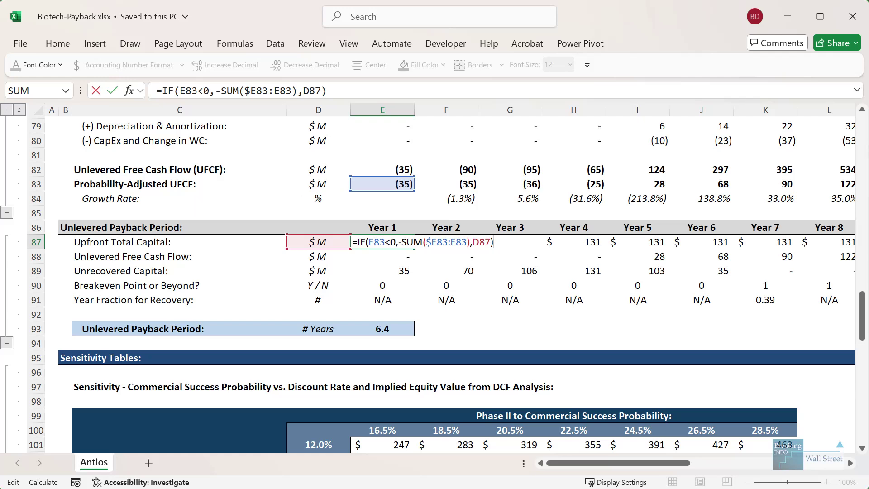
Leave the E87 formula unedited and trace the Year 1 Probability-Adjusted UFCF in E83 back to the early-year operating expenses
mouse_move(73, 174)
mouse_down()
mouse_move(515, 193)
mouse_move(679, 203)
mouse_move(680, 213)
mouse_up()
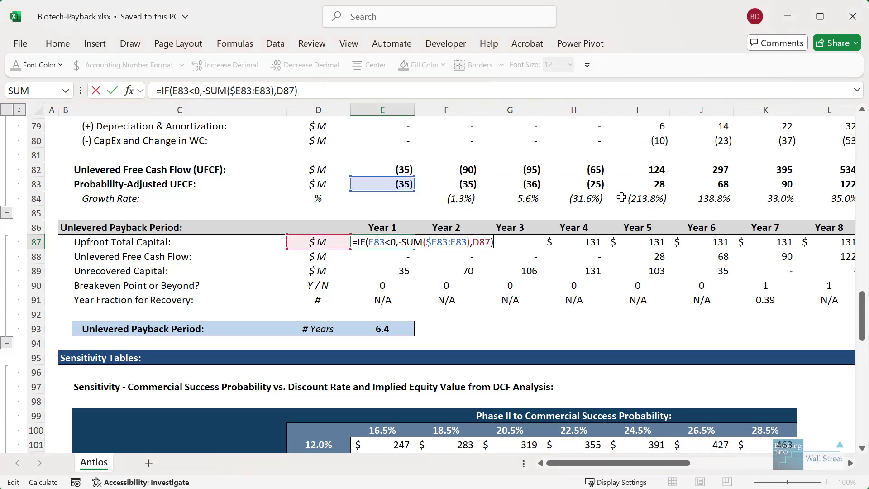
key(Escape)
double_click(405, 184)
scroll(435, 211, up, 4)
scroll(436, 211, up, 2)
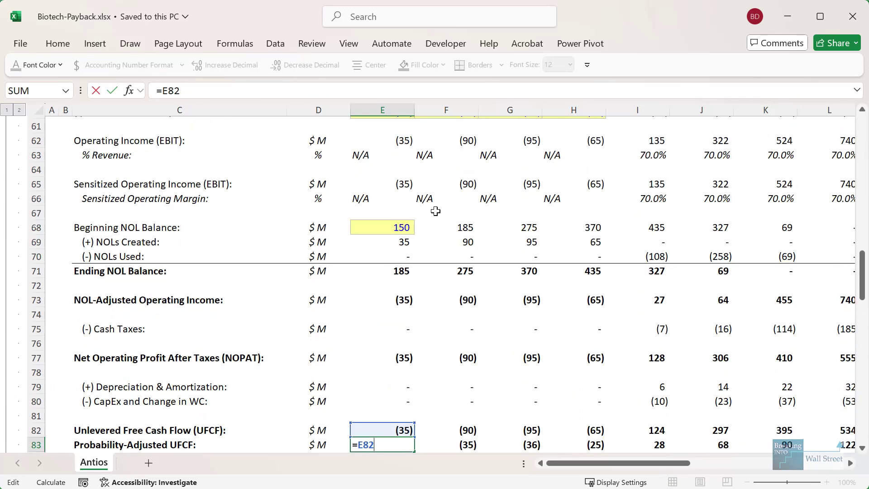
scroll(415, 279, up, 2)
scroll(416, 281, up, 2)
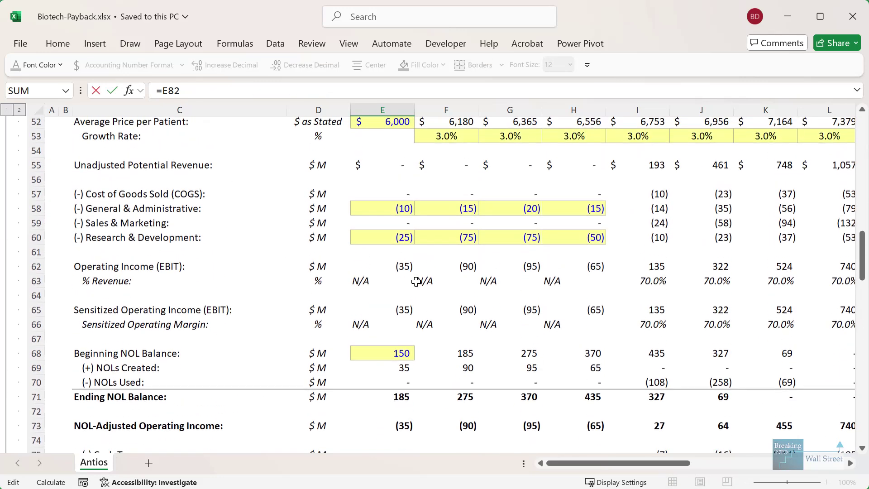
mouse_move(326, 200)
mouse_down()
mouse_move(604, 255)
mouse_move(617, 262)
mouse_move(611, 267)
mouse_up()
key(Escape)
key(Escape)
scroll(556, 314, down, 2)
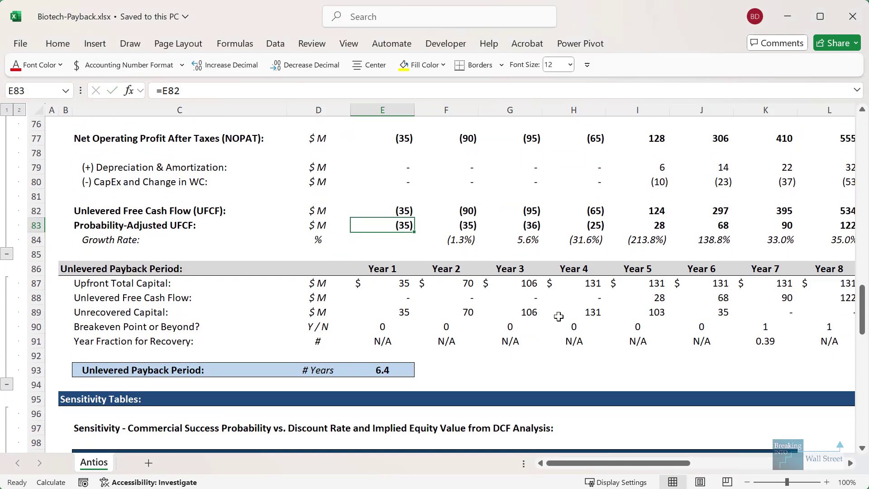
Inspect how the cumulative Upfront Total Capital formulas in row 87 extend from Year 1 through Year 4, without editing them
key(Down)
key(Down)
key(Down)
key(Down)
key(F2)
key(Escape)
key(Right)
key(F2)
key(Escape)
key(Right)
key(F2)
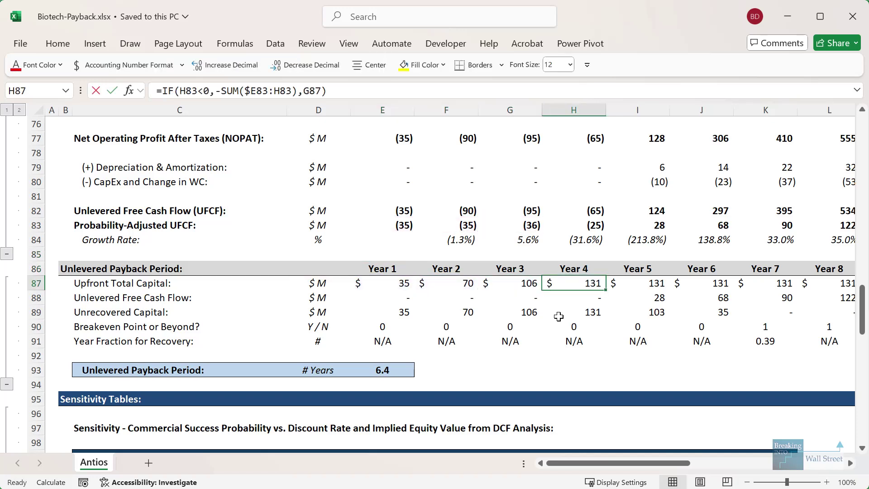
key(Escape)
Inspect the Year 5 Unlevered Free Cash Flow formula in I88 and its reference to the Probability-Adjusted UFCF row
key(Down)
key(Right)
key(F2)
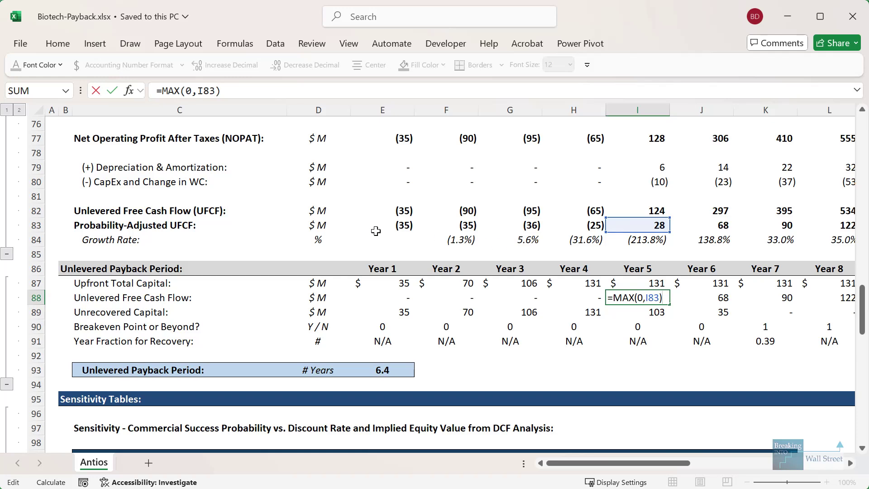
drag(71, 214, 733, 243)
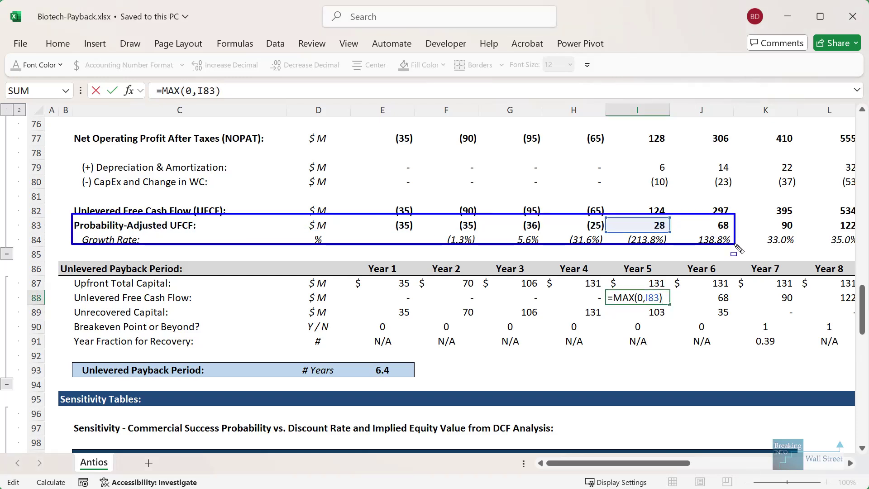
mouse_move(603, 285)
mouse_down()
mouse_move(683, 320)
mouse_move(677, 312)
mouse_up()
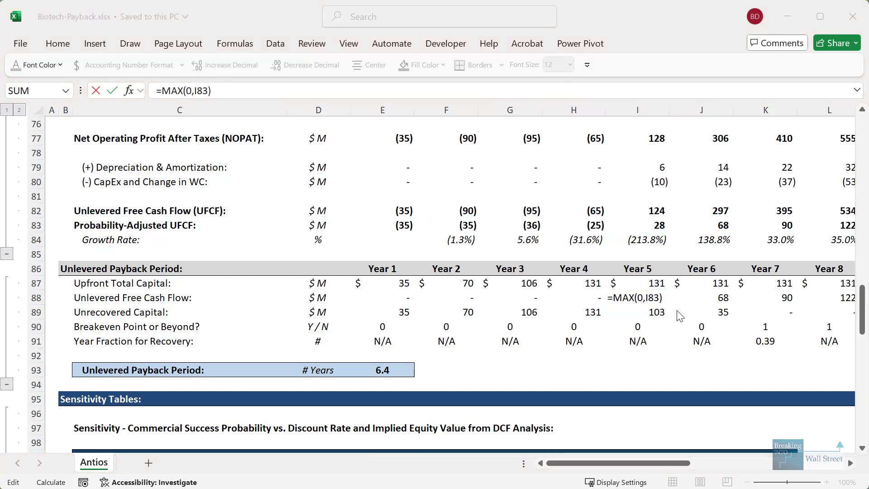
Inspect the Unrecovered Capital formulas in row 89 from Year 1 through Year 4, without editing them
key(Escape)
click(398, 312)
key(F2)
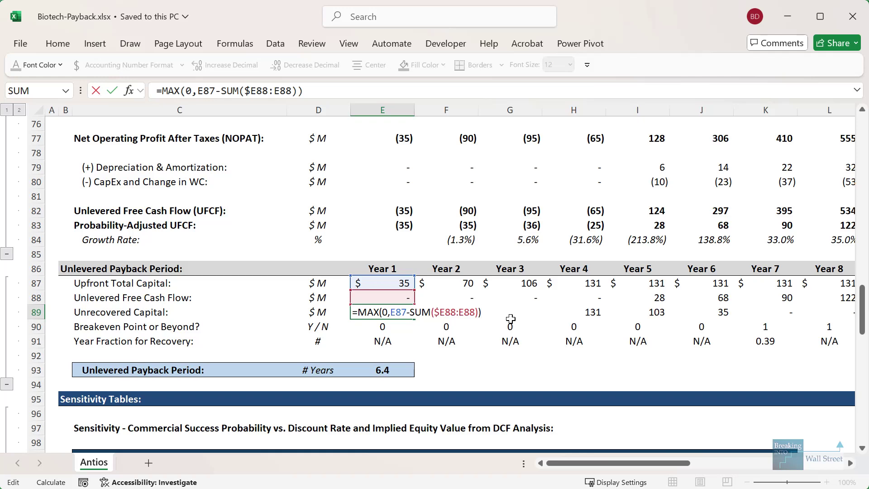
key(Escape)
key(Right)
key(F2)
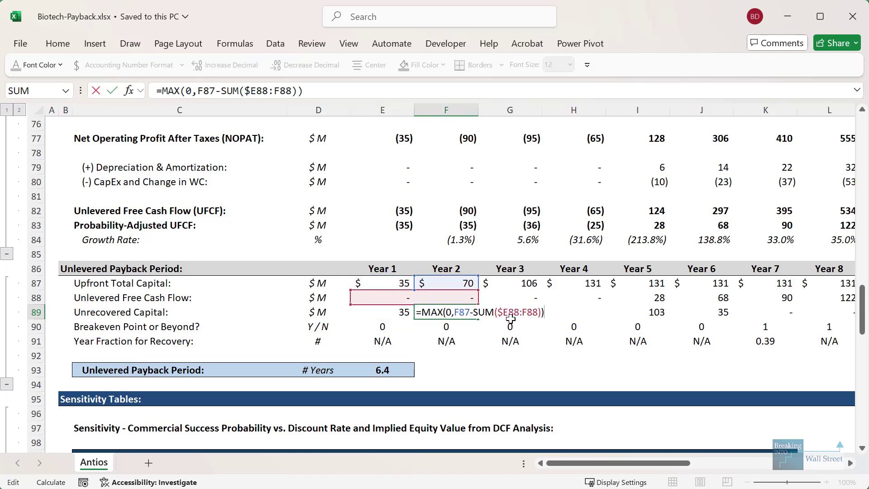
key(Escape)
key(Right)
key(F2)
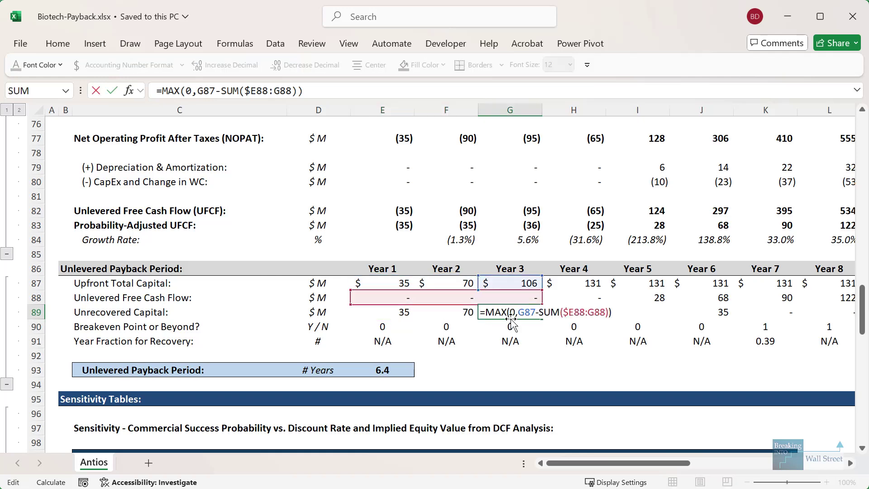
key(Escape)
key(Right)
key(F2)
key(Escape)
Compare the Unrecovered Capital for Years 1 to 4 in E89:H89 with Years 5 and 6 in I89:J89
key(Left)
key(Left)
key(Left)
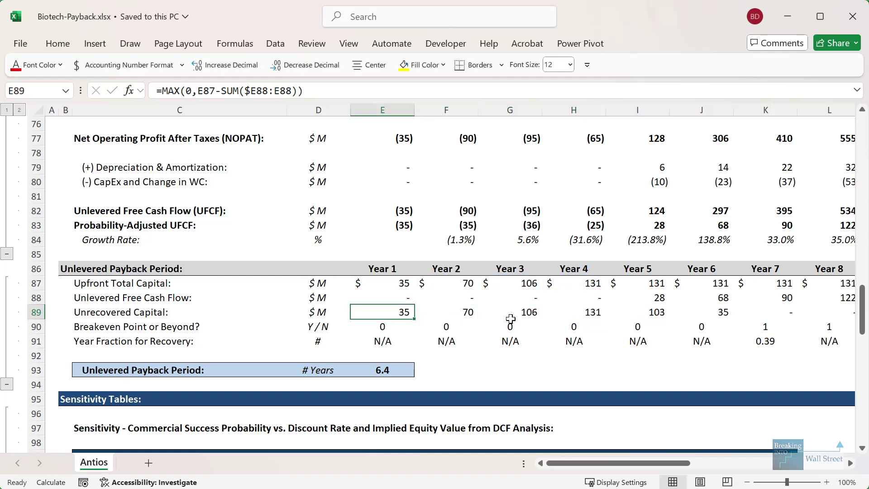
key(shift+Right)
key(shift+Right)
key(shift+Right)
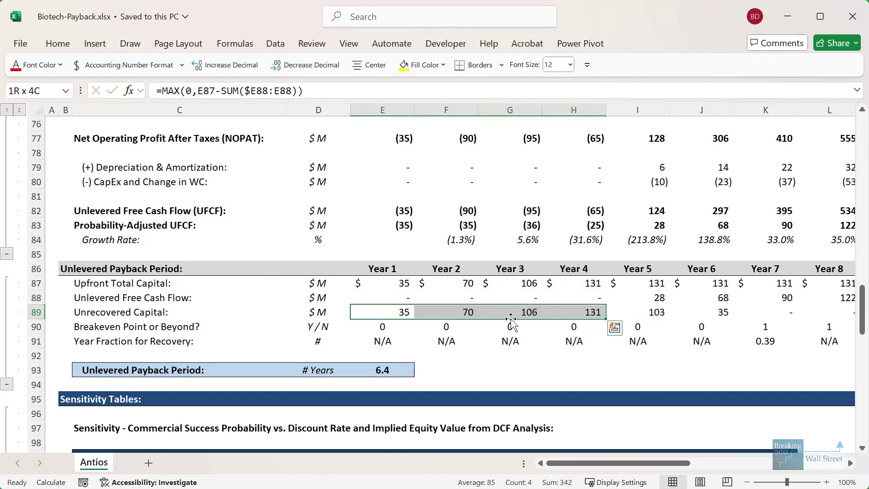
key(Right)
key(Right)
key(Right)
key(Right)
key(shift+Right)
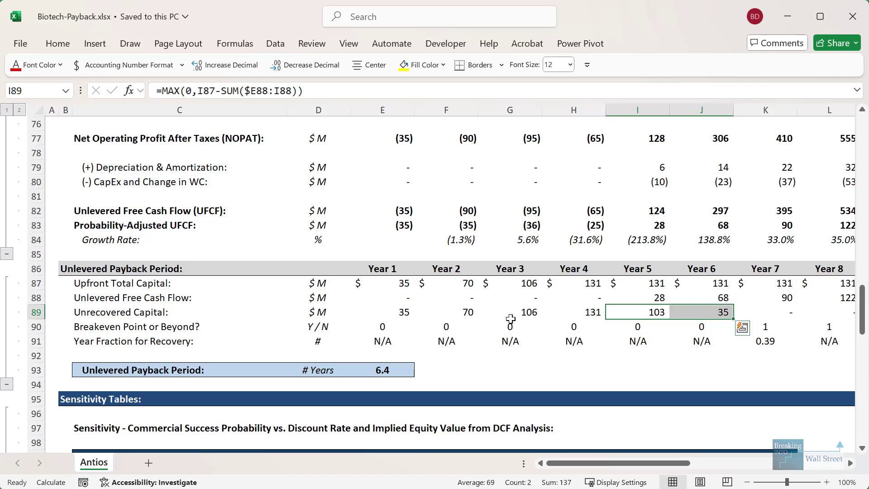
Check the phase headings from Year 5 onward in Financial Forecasts and return to the Unlevered Payback Period schedule
scroll(511, 318, up, 14)
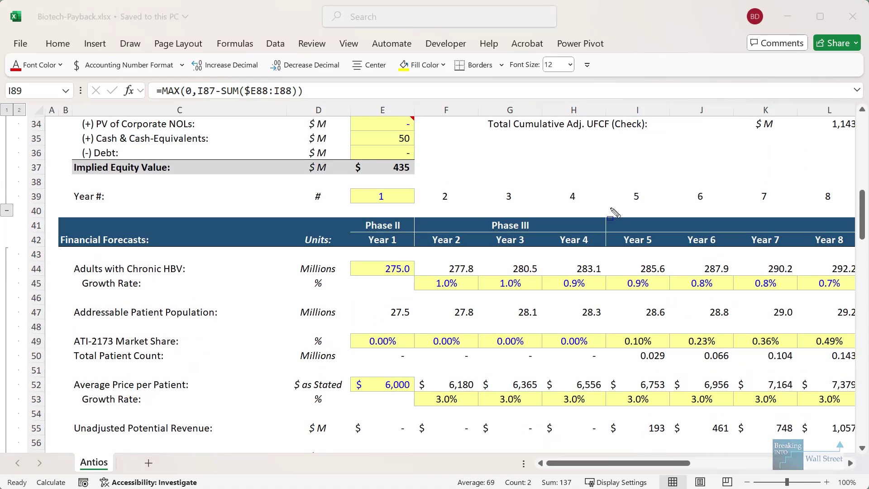
drag(611, 209, 836, 275)
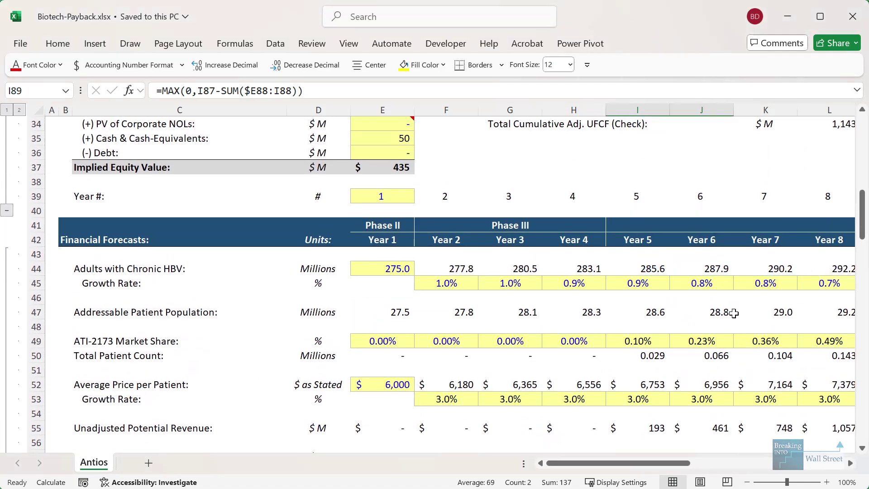
scroll(720, 250, down, 12)
scroll(719, 329, down, 2)
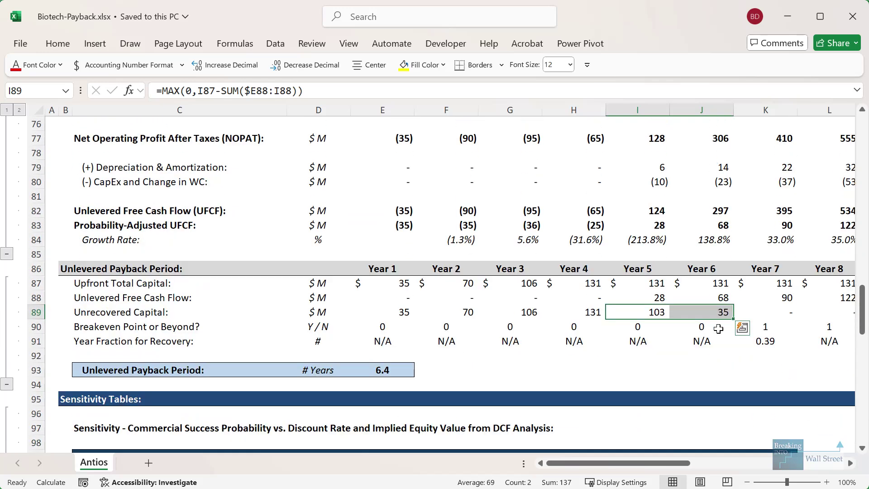
Extend the Unrecovered Capital selection through Year 7 and examine that year's payback figures in column K
key(shift+Right)
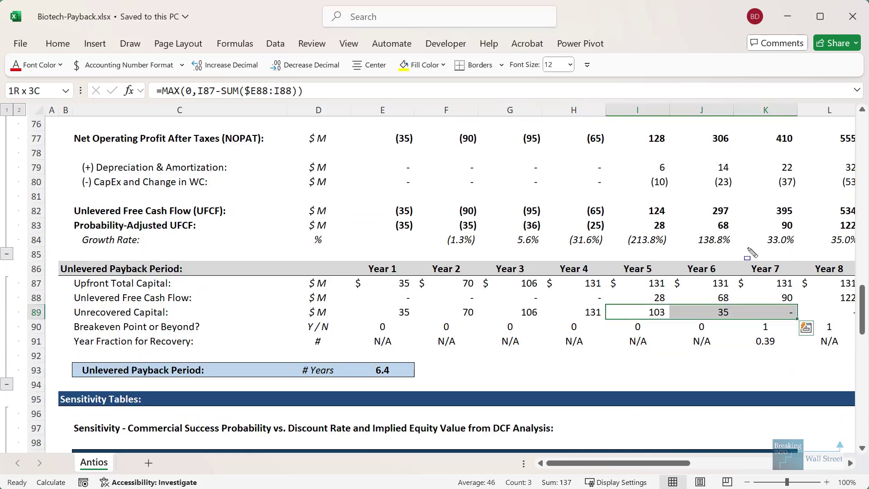
mouse_move(738, 250)
mouse_down()
mouse_move(787, 353)
mouse_move(798, 354)
mouse_up()
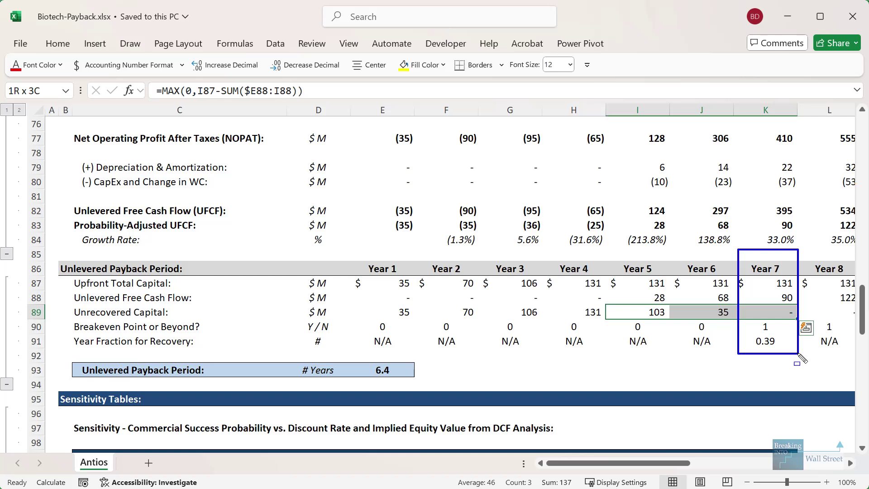
key(Escape)
Inspect the Year 1 Breakeven Point formula in E90 and the Year Fraction for Recovery formula in E91
click(374, 326)
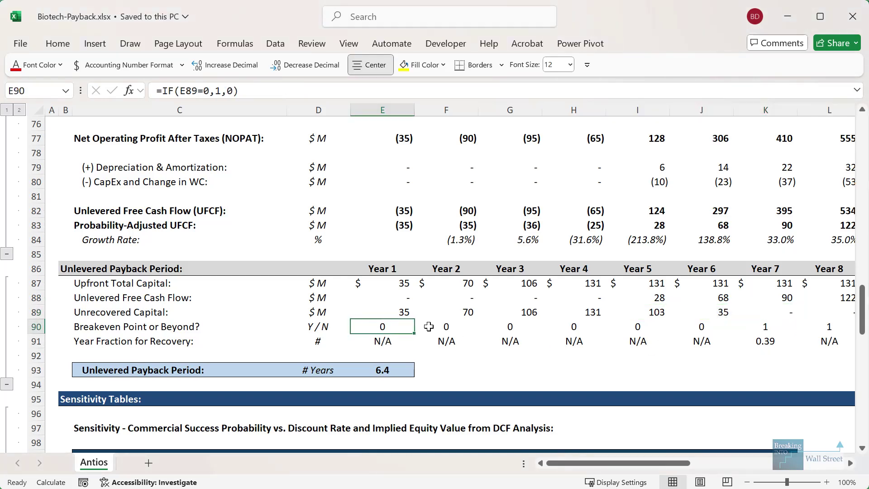
key(F2)
key(Return)
key(F2)
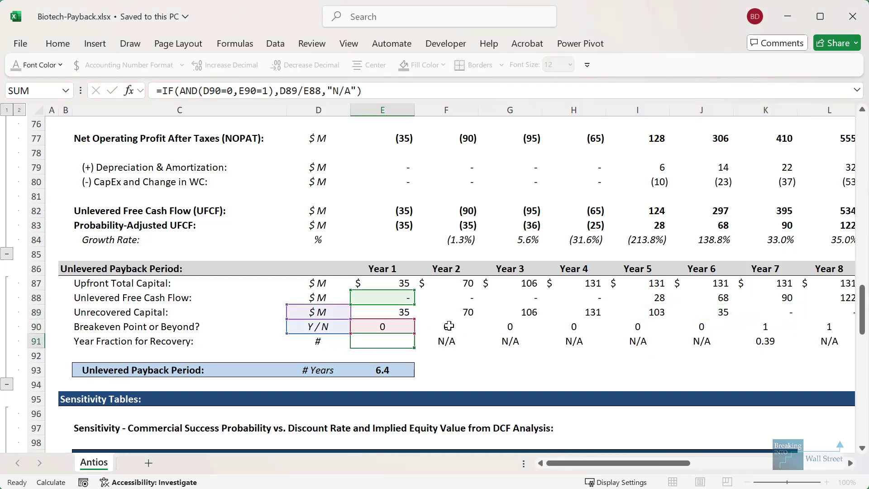
Follow the Year Fraction for Recovery row across to Year 7 and inspect the formula in K91 without editing it
key(Tab)
key(Right)
key(Right)
key(Right)
key(Right)
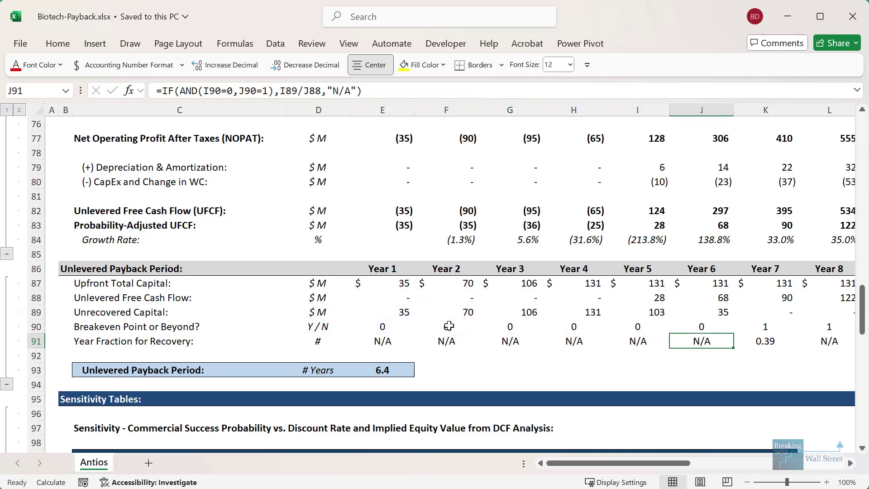
key(Right)
key(F2)
key(Escape)
key(Left)
key(Left)
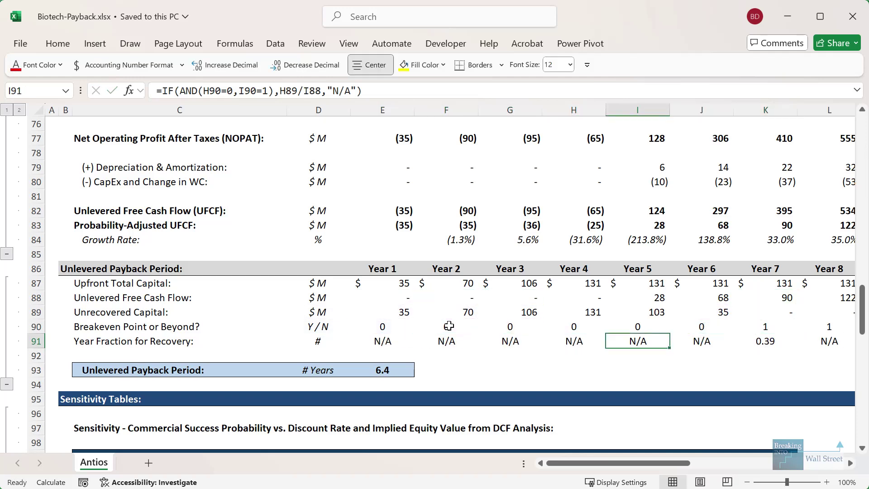
Inspect the Unlevered Payback Period formula in E93 and its references to rows 90 and 91, leaving it unedited
key(Left)
key(Left)
key(Left)
key(Down)
key(Down)
key(Left)
key(F2)
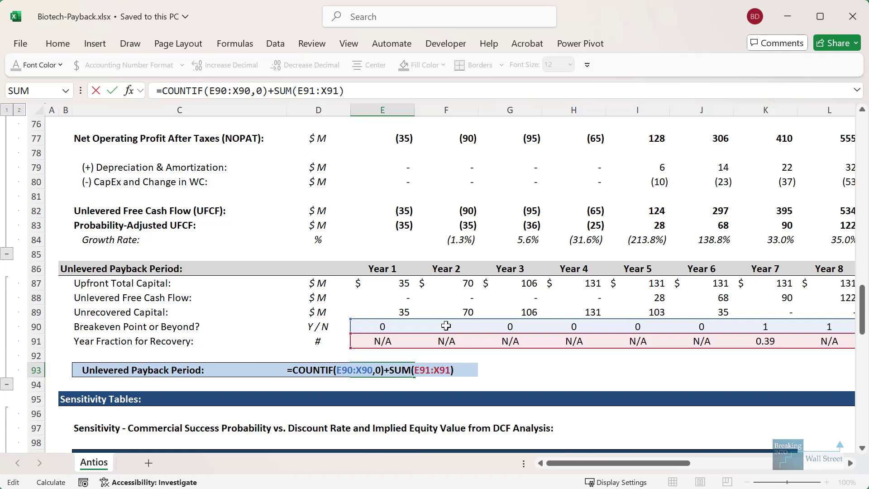
scroll(445, 325, down, 1)
key(Escape)
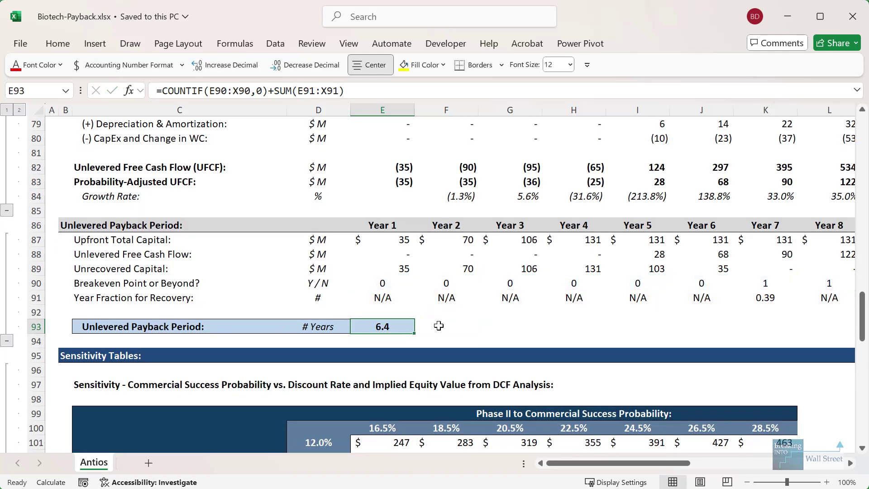
drag(351, 315, 428, 340)
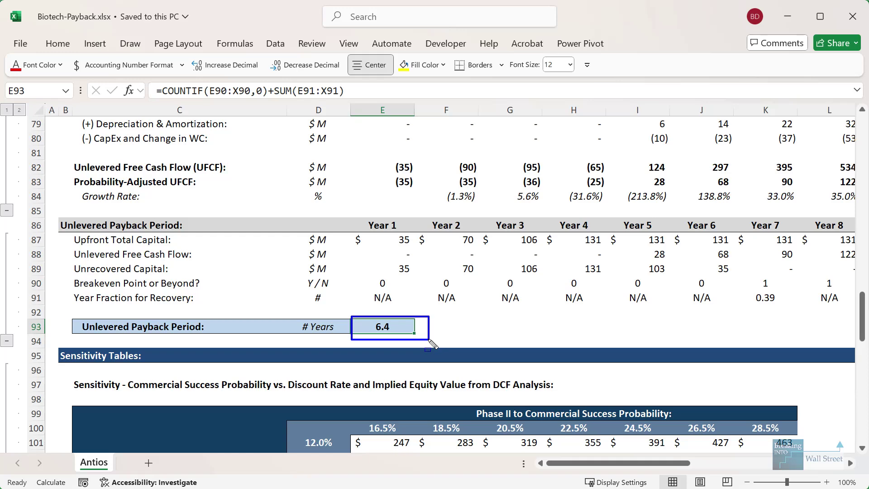
Compare the payback result with the Phase II and Phase III years marked in the Financial Forecasts header
scroll(389, 277, up, 12)
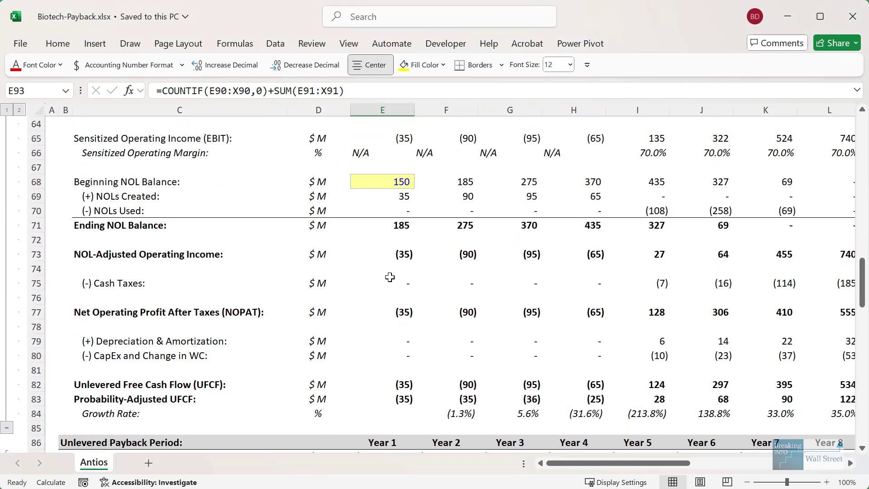
scroll(390, 277, up, 2)
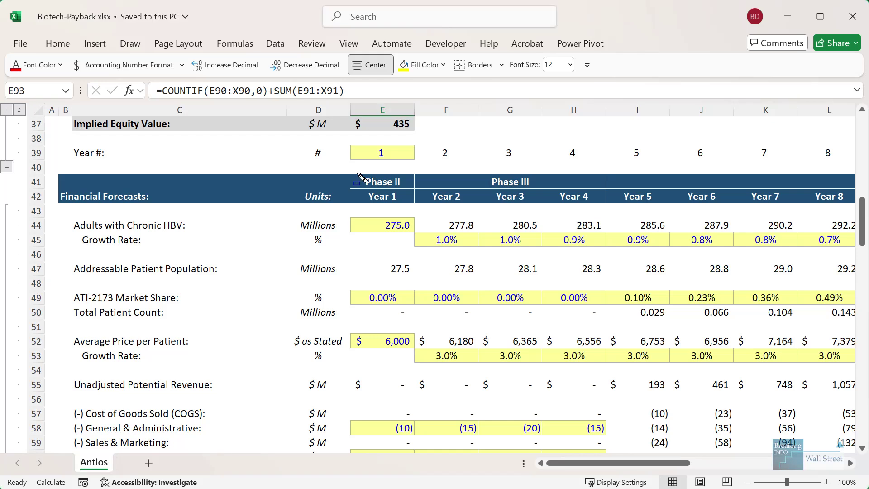
mouse_move(357, 172)
mouse_down()
mouse_move(426, 213)
mouse_move(419, 213)
mouse_up()
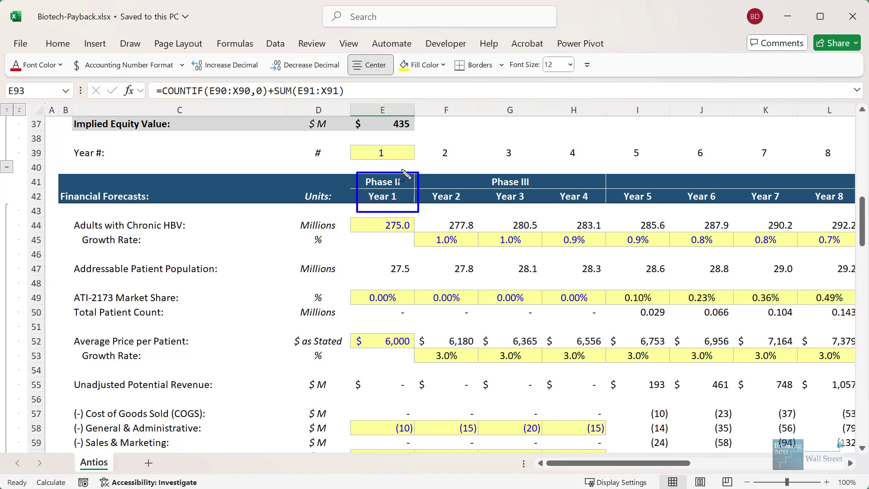
drag(402, 170, 619, 209)
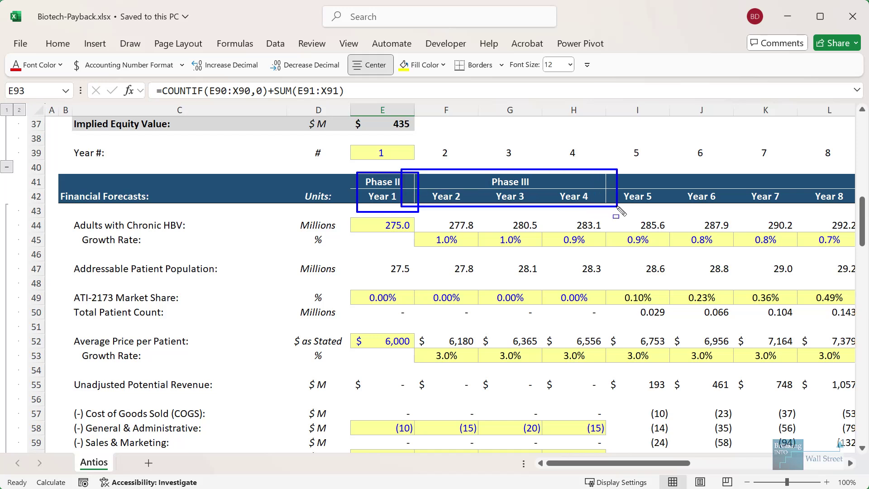
key(Escape)
scroll(420, 327, down, 9)
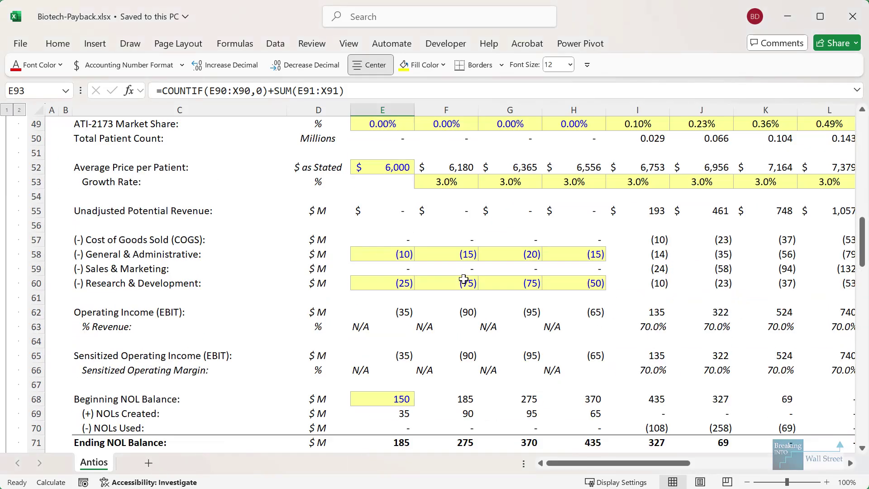
scroll(419, 326, down, 5)
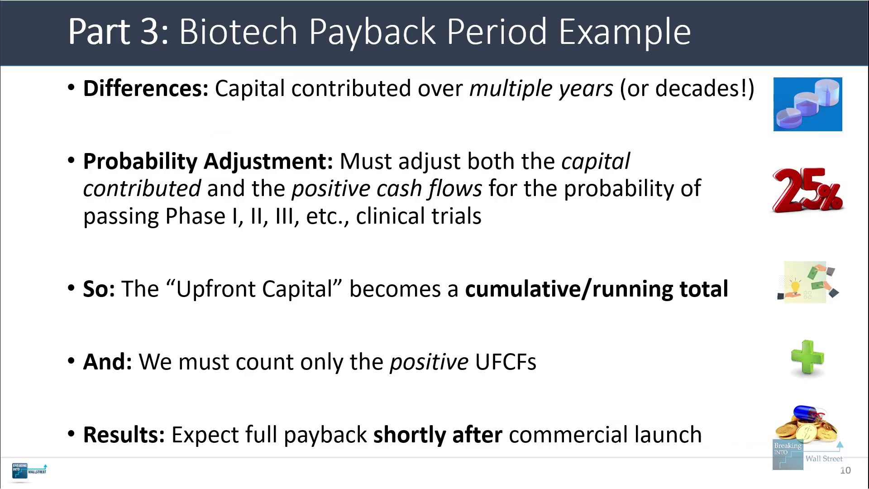
key(Right)
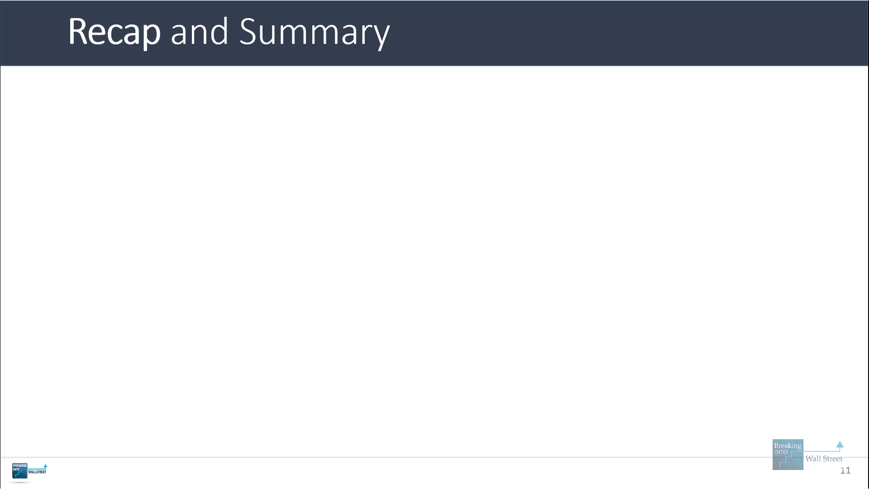
key(Right)
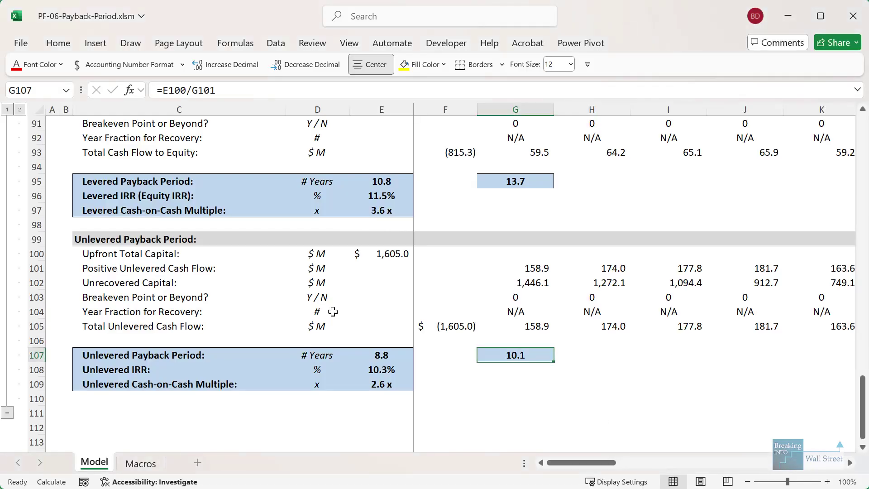
In the PF-06-Payback-Period workbook, review Upfront Investor Equity in E88 and the Positive Cash Flow to Equity formulas for Years 1 and 2
scroll(487, 240, up, 4)
click(390, 214)
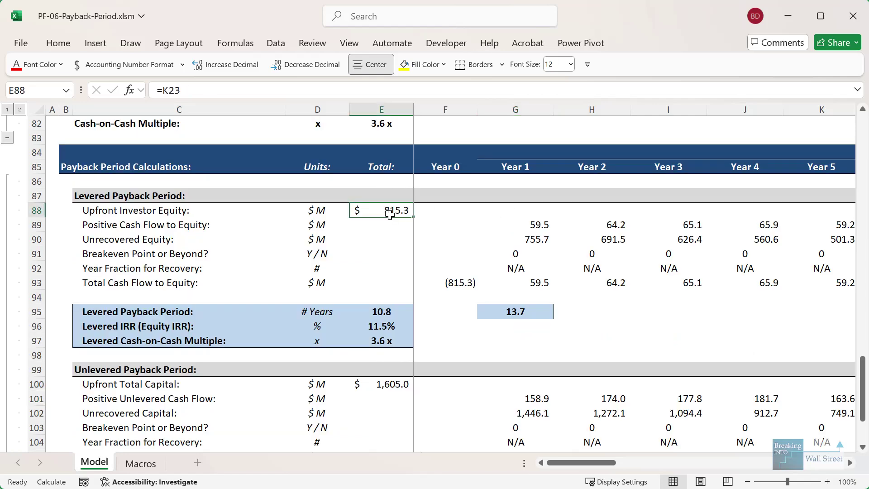
click(530, 226)
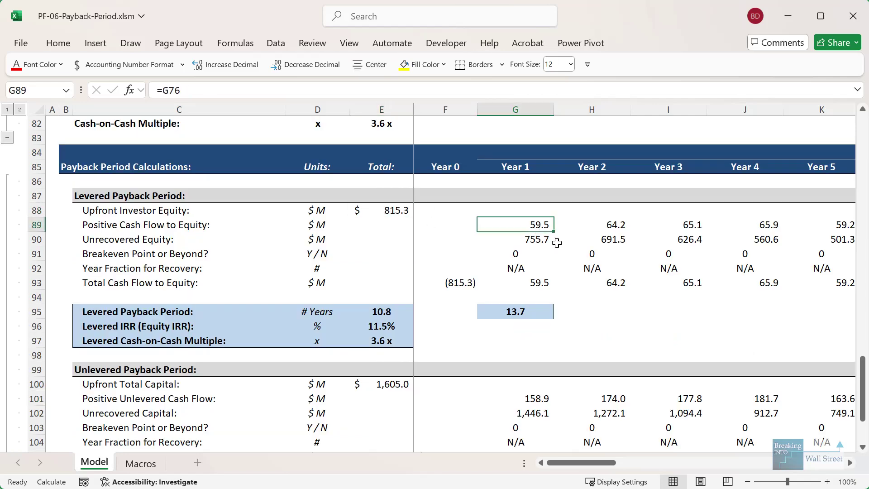
key(Right)
key(F2)
key(Escape)
key(Left)
key(F2)
key(Escape)
Compare the Unrecovered Equity formulas for Year 1 in G90 and Year 2 in H90, without editing them
key(Down)
key(F2)
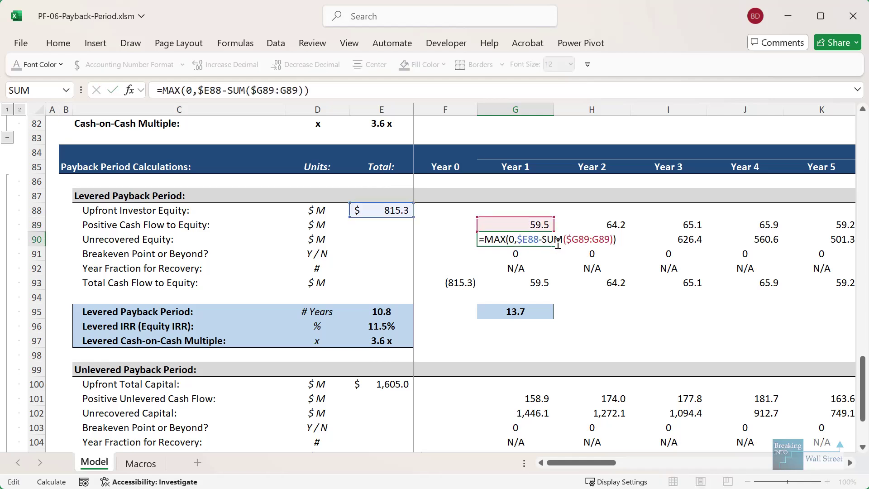
key(Escape)
key(Right)
key(F2)
key(Escape)
key(Left)
key(F2)
key(Escape)
key(Right)
key(F2)
key(Escape)
key(Left)
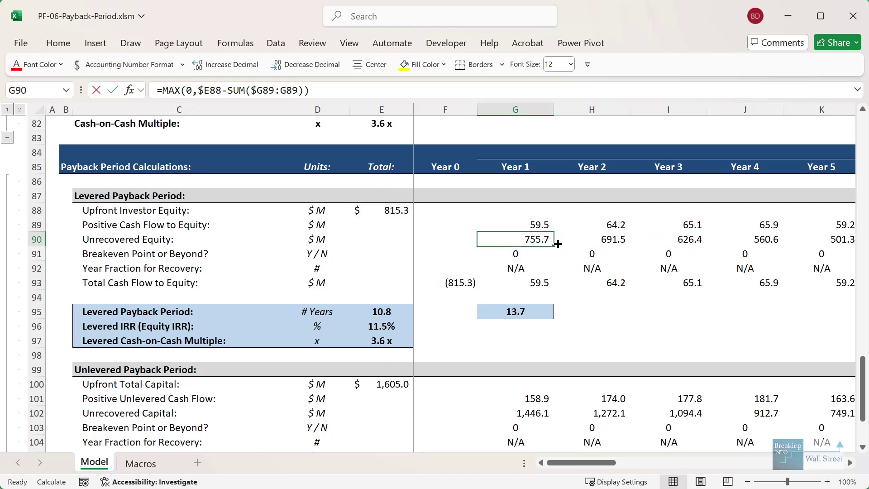
key(F2)
key(Escape)
Inspect the Breakeven Point formulas in G91 and H91 and the Year Fraction for Recovery formula in H92
key(Down)
key(F2)
key(Escape)
key(Right)
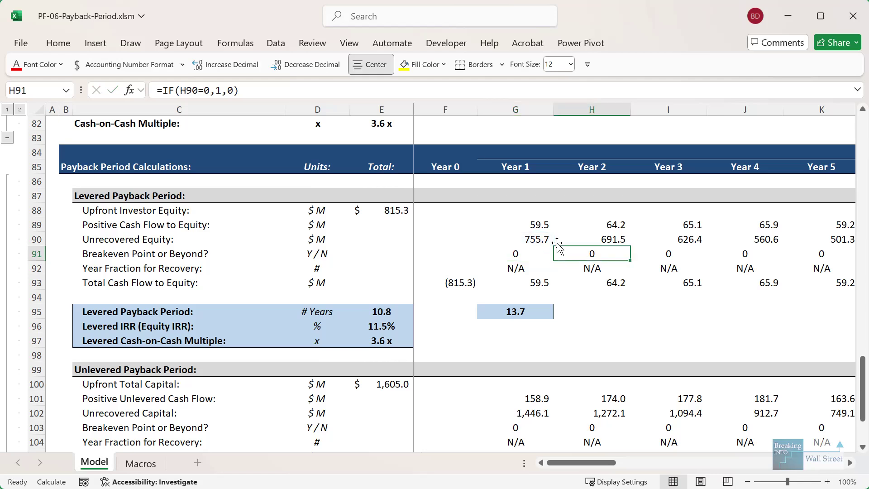
key(F2)
key(Escape)
key(Down)
key(F2)
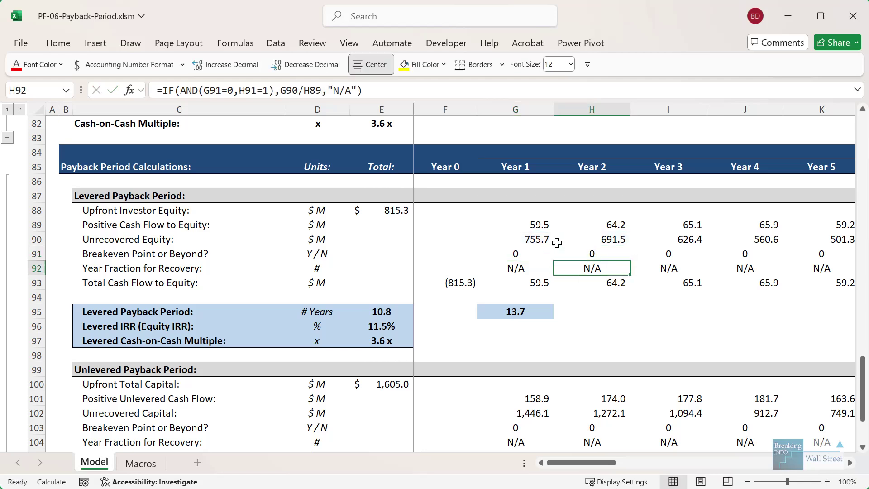
key(Escape)
Trace the Levered Payback Period formula in E95 to the Year 11 breakeven and recovery fraction cells, leaving it unedited
key(Down)
key(Left)
key(Left)
key(Left)
key(Down)
key(Down)
key(F2)
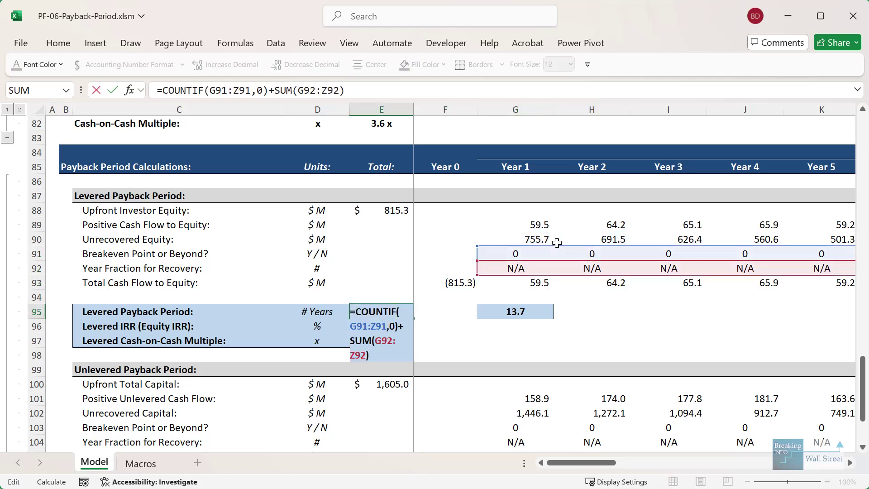
mouse_move(594, 463)
mouse_down()
mouse_move(701, 477)
mouse_move(681, 475)
mouse_up()
drag(698, 242, 751, 286)
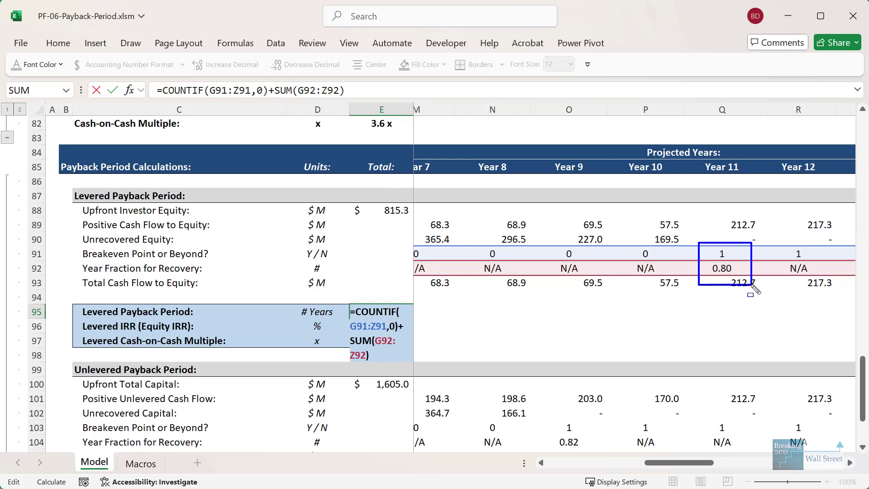
key(Escape)
key(Escape)
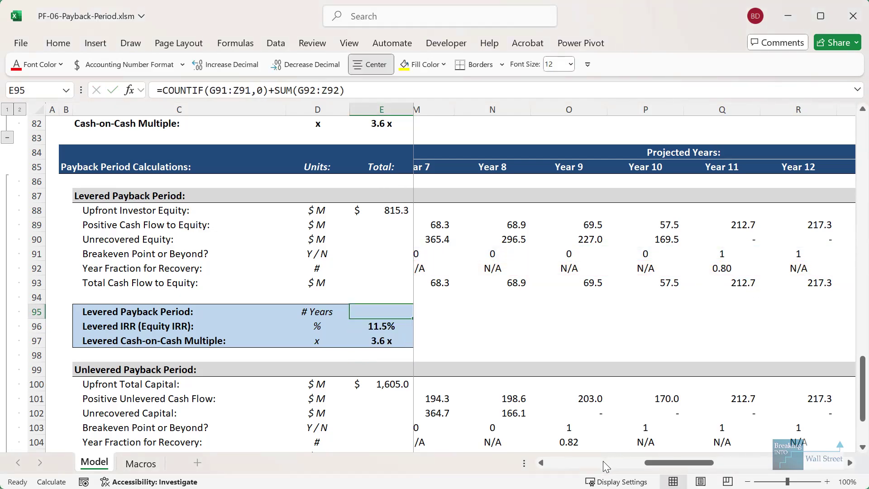
Add simple payback estimates in G95 and G107, using =E100/G101 for the unlevered case, and apply G95's formatting to G107
drag(607, 464, 581, 466)
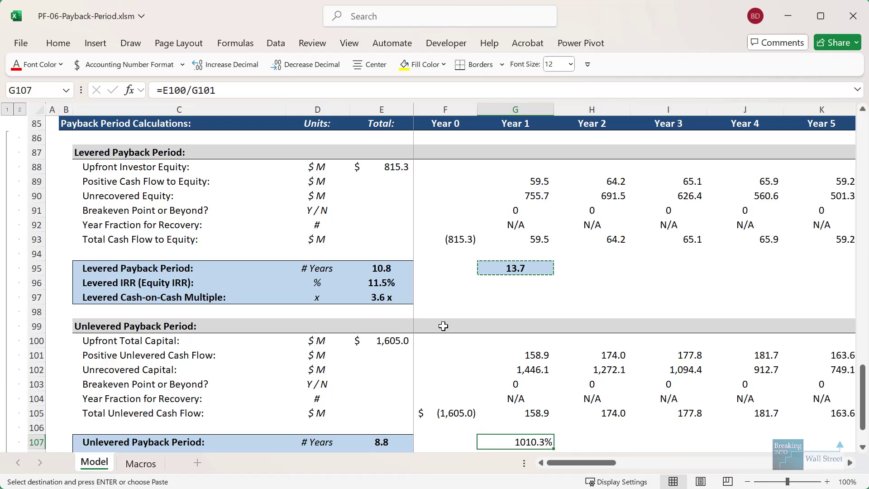
click(420, 280)
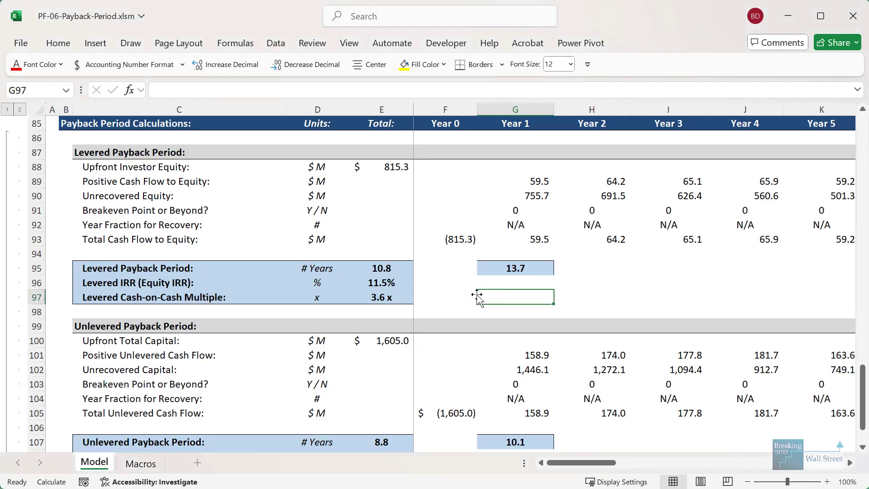
Review the Levered IRR and Cash-on-Cash Multiple in E96:E97 against the Levered Payback Period row, without editing them
click(395, 285)
scroll(501, 316, down, 1)
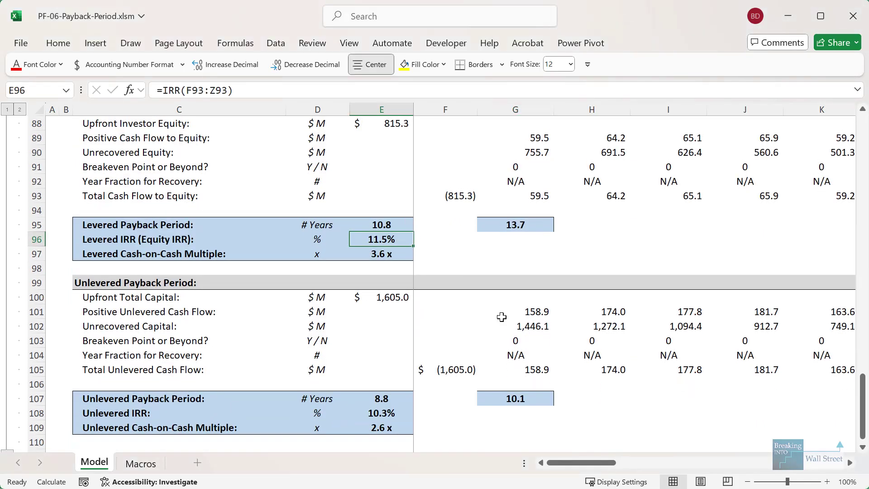
key(shift+Down)
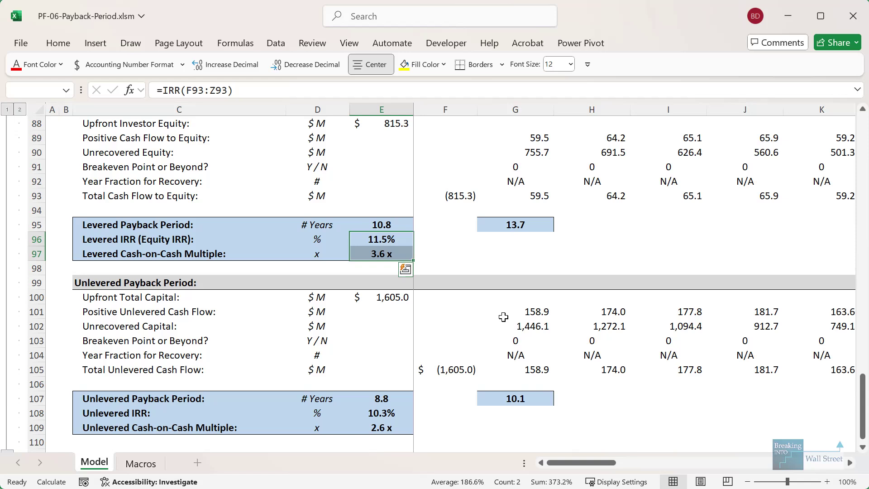
drag(391, 239, 387, 221)
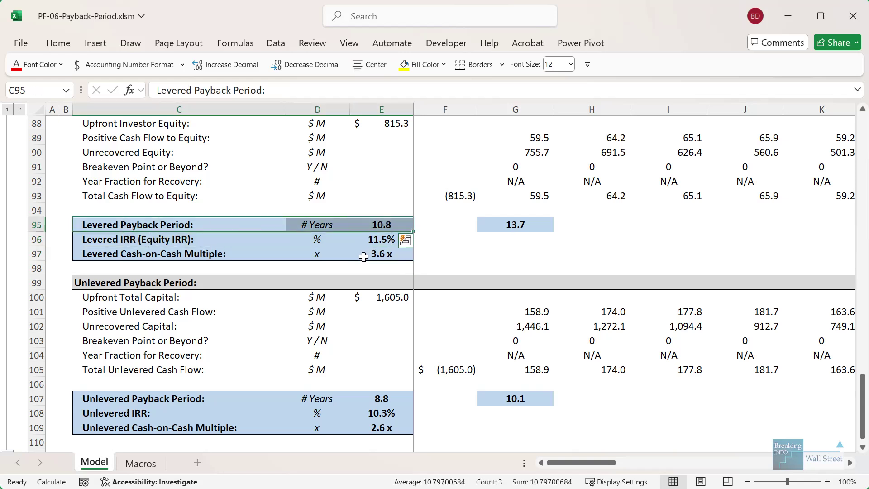
scroll(364, 257, up, 1)
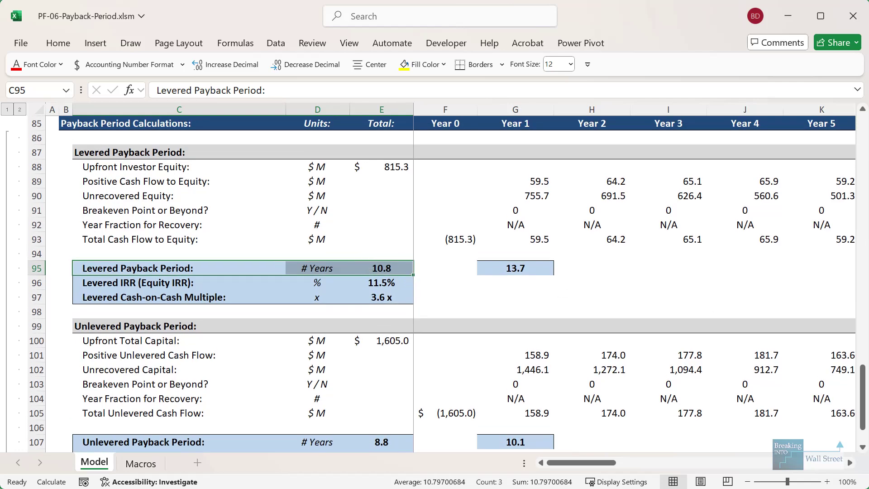